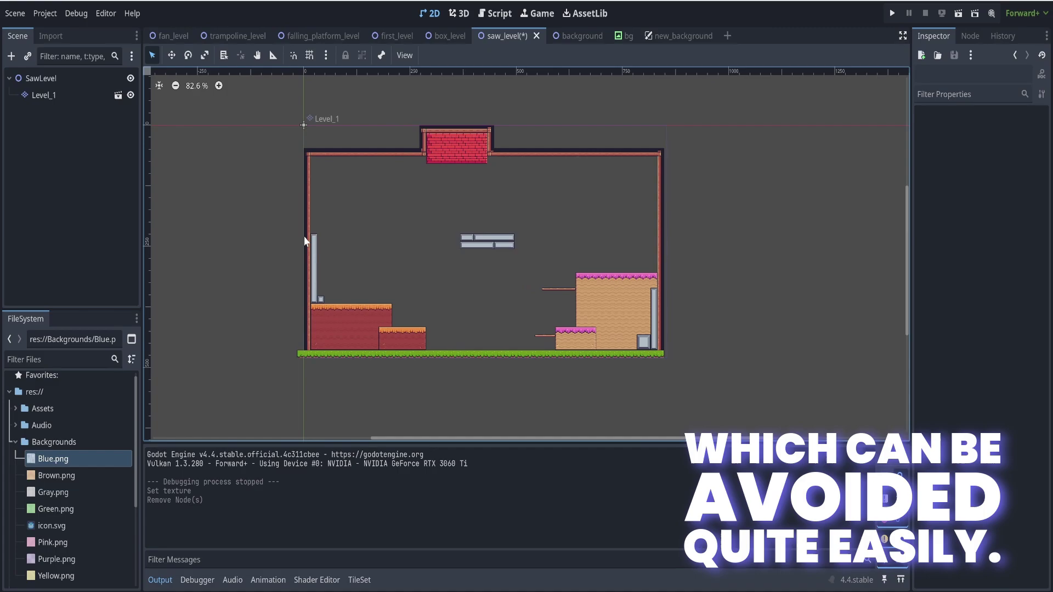
- Select SawLevel and then the Level_1 tilemap to bring up its tile editor
{"action": "left_click", "coordinate": [25, 80]}
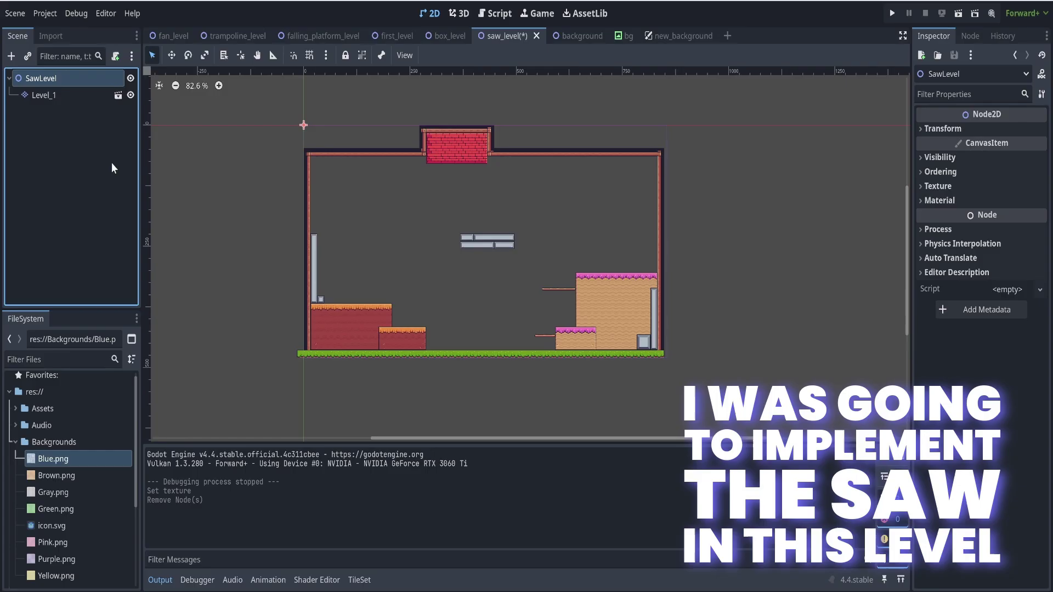
{"action": "left_click", "coordinate": [46, 97]}
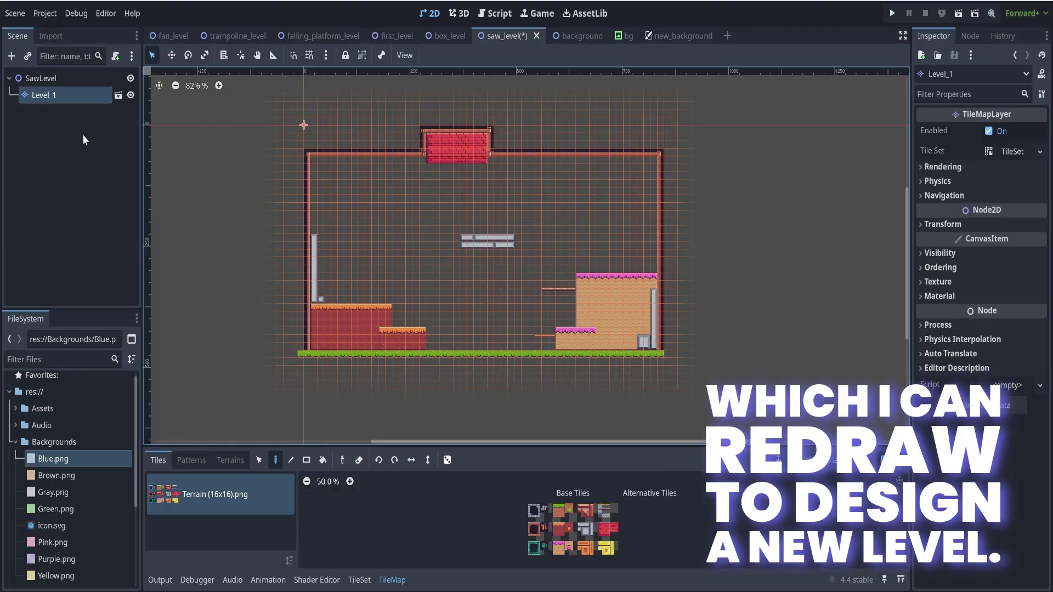
- Instance background.tscn from the Scenes folder into the saw level's scene tree
{"action": "left_click", "coordinate": [15, 443]}
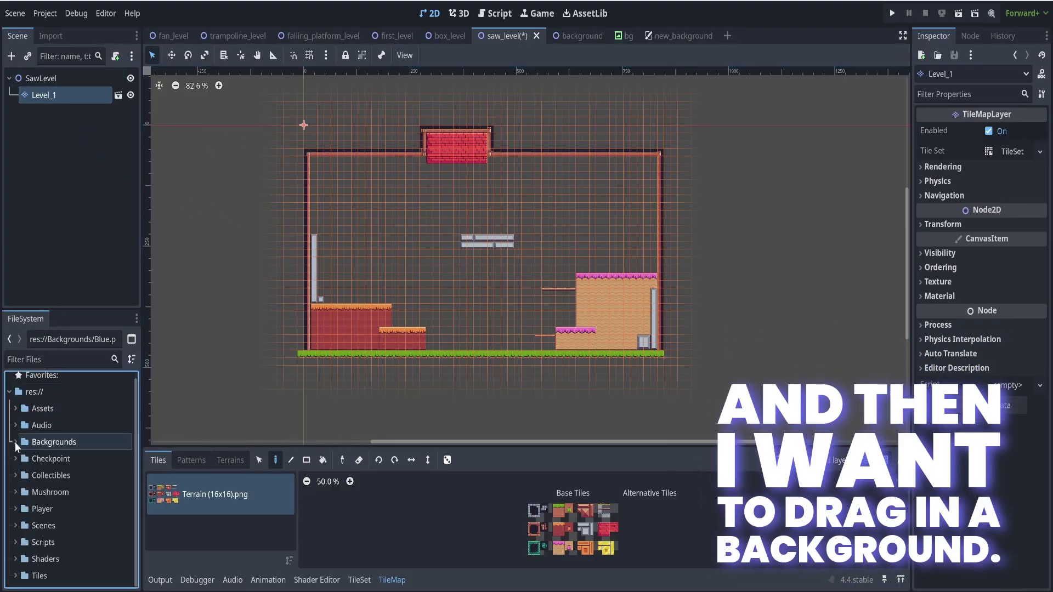
{"action": "left_click", "coordinate": [15, 525]}
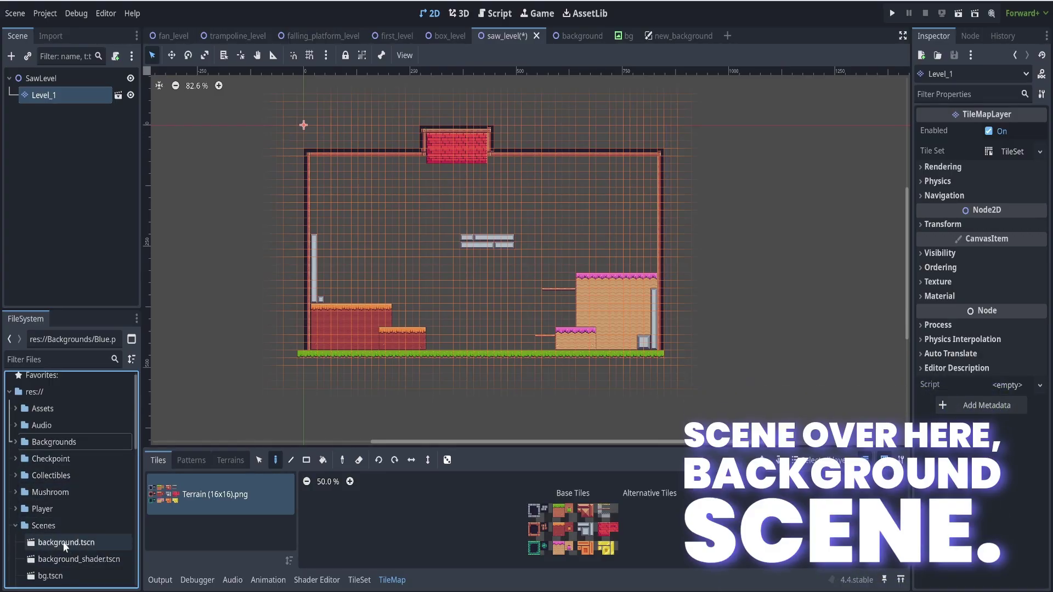
{"action": "left_click", "coordinate": [64, 541]}
{"action": "mouse_move", "coordinate": [63, 534]}
{"action": "left_mouse_down"}
{"action": "mouse_move", "coordinate": [63, 148]}
{"action": "mouse_move", "coordinate": [43, 83]}
{"action": "mouse_move", "coordinate": [54, 110]}
{"action": "mouse_move", "coordinate": [51, 90]}
{"action": "left_mouse_up"}
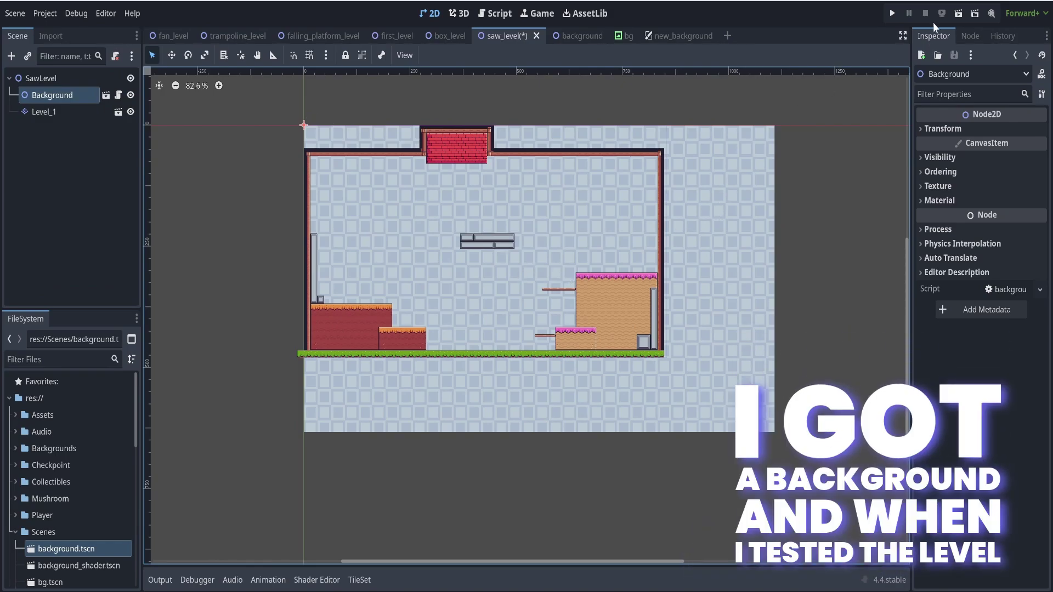
- Test-run the saw level to check the backdrop, then stop it with F8
{"action": "left_click", "coordinate": [958, 13]}
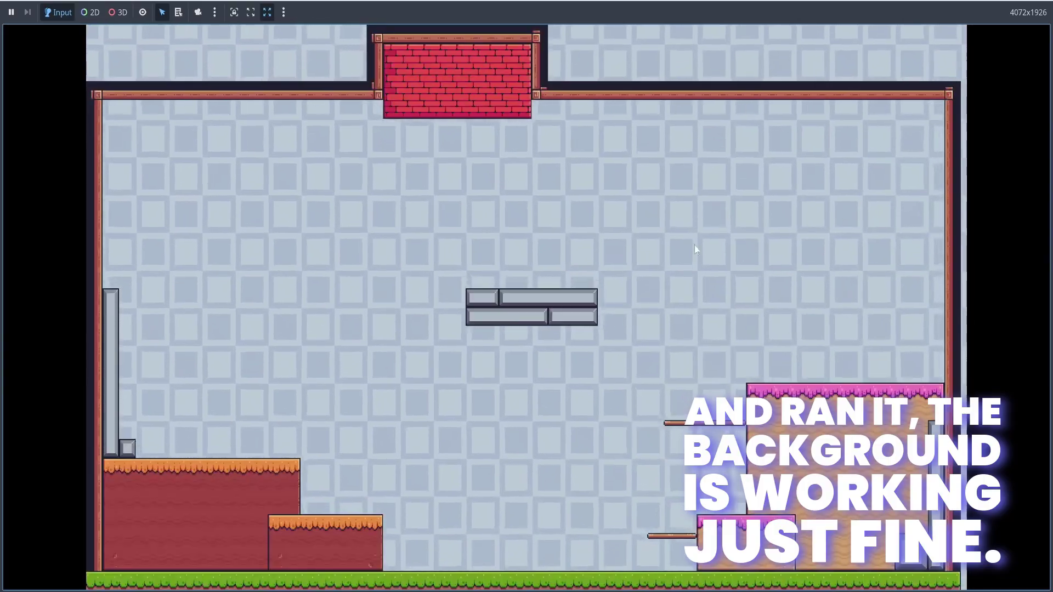
{"action": "key", "text": "F8"}
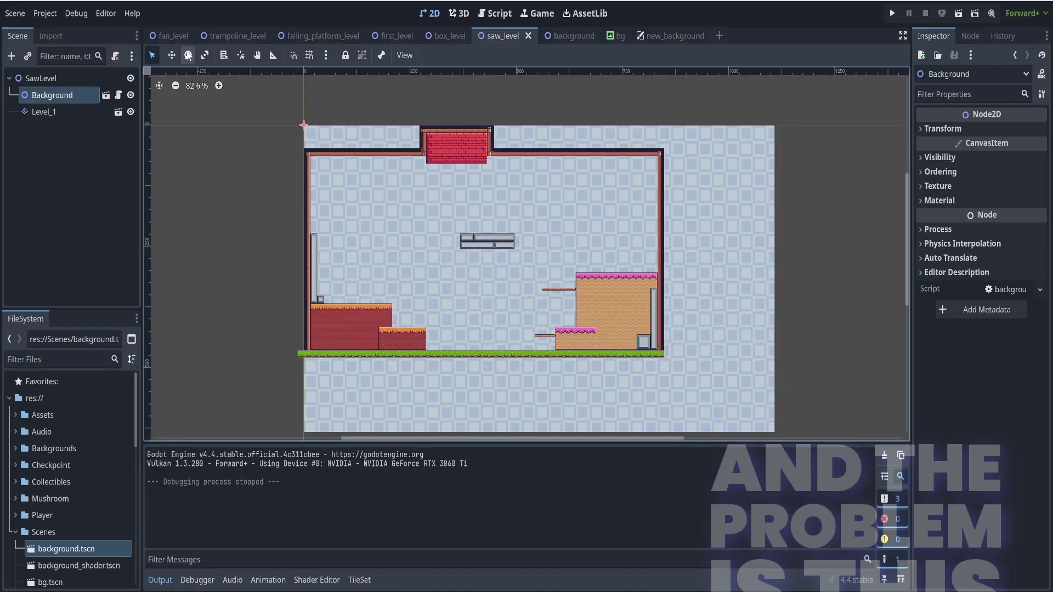
{"action": "left_click", "coordinate": [172, 37]}
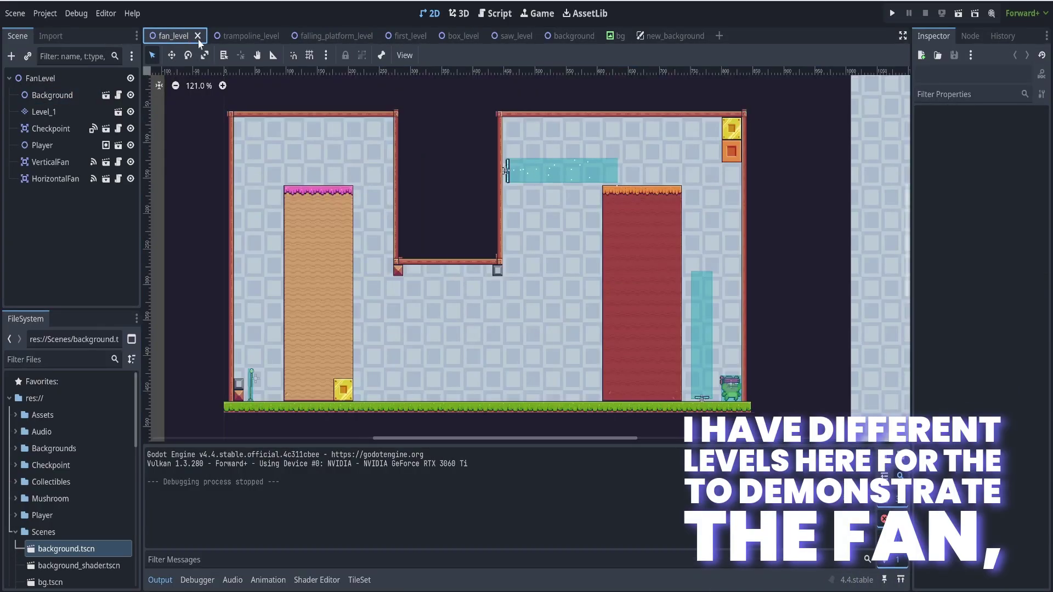
{"action": "left_click", "coordinate": [250, 34]}
{"action": "left_click", "coordinate": [328, 37]}
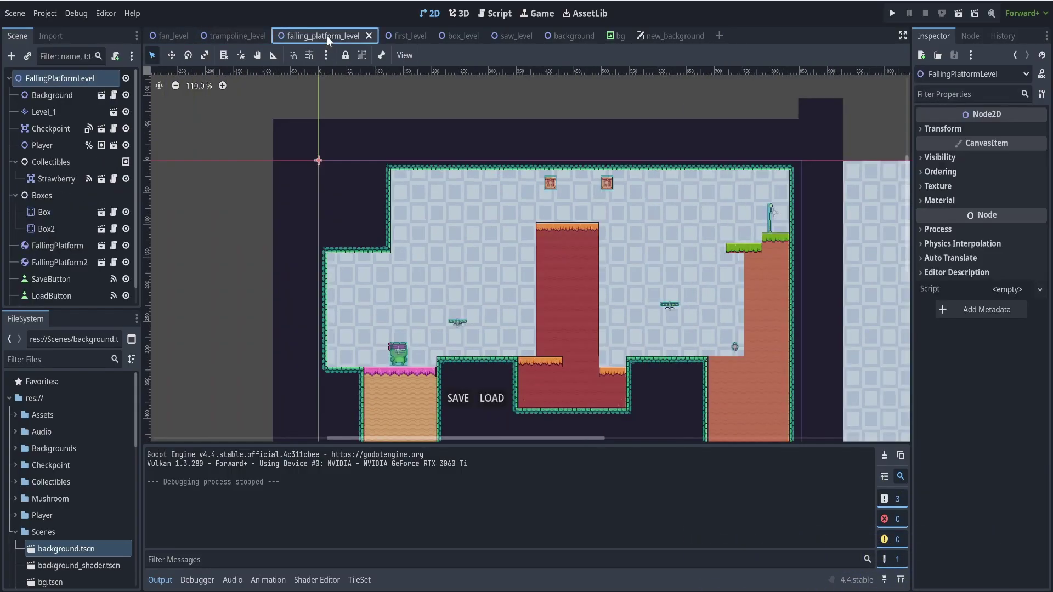
{"action": "left_click", "coordinate": [411, 38]}
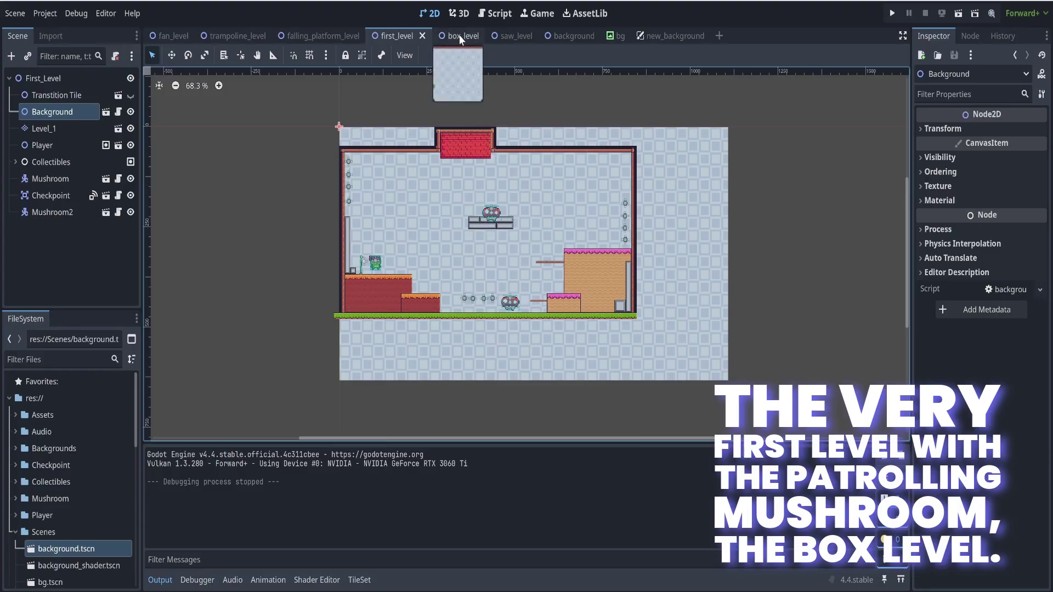
{"action": "left_click", "coordinate": [457, 36]}
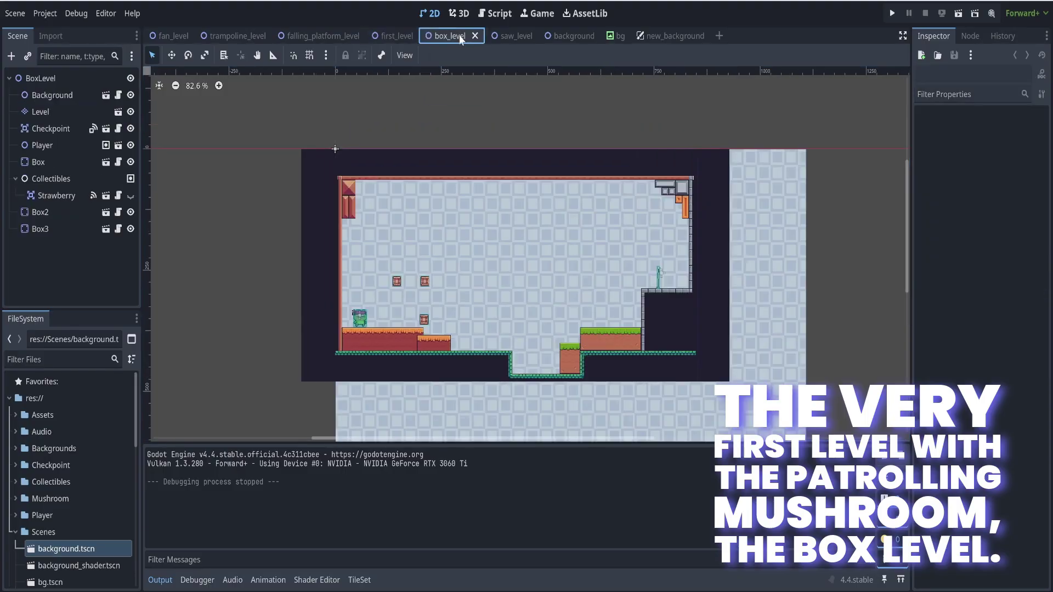
{"action": "left_click", "coordinate": [516, 36]}
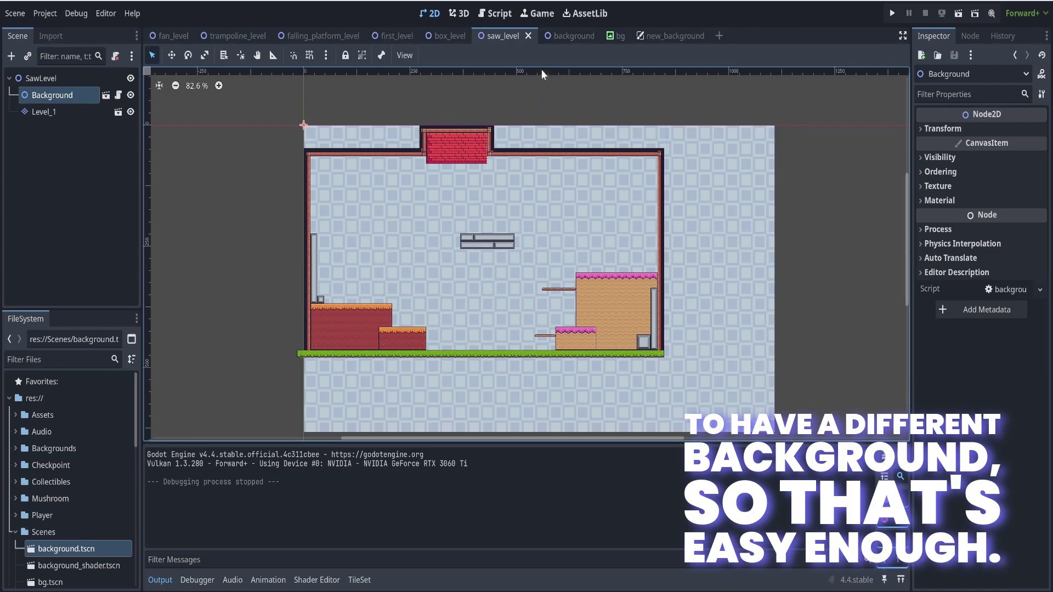
- Set the background scene's TextureRect texture to Green.png, save it, and go back to saw_level
{"action": "left_click", "coordinate": [105, 96]}
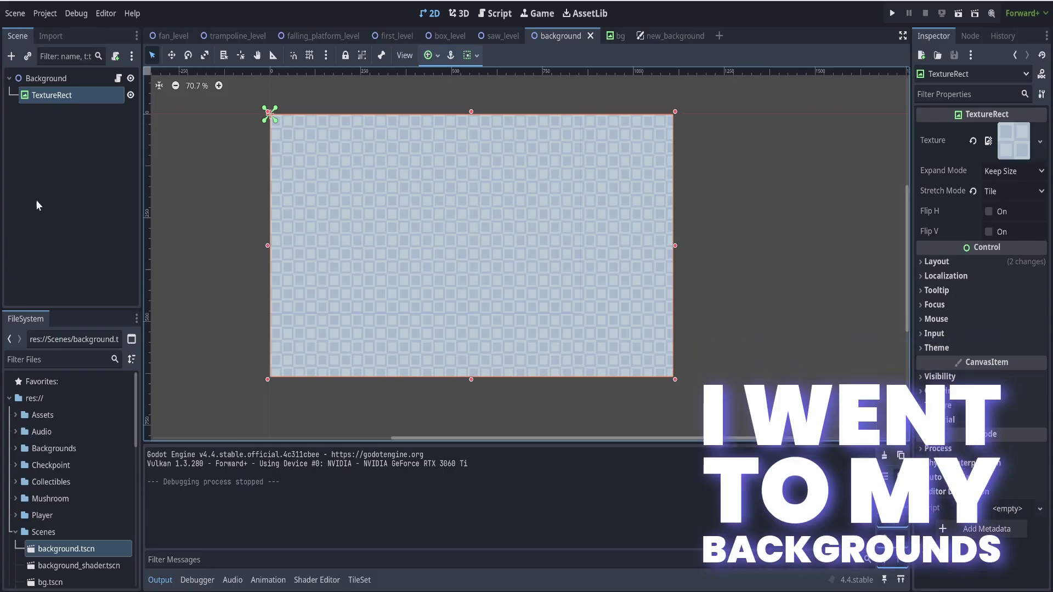
{"action": "left_click", "coordinate": [16, 449]}
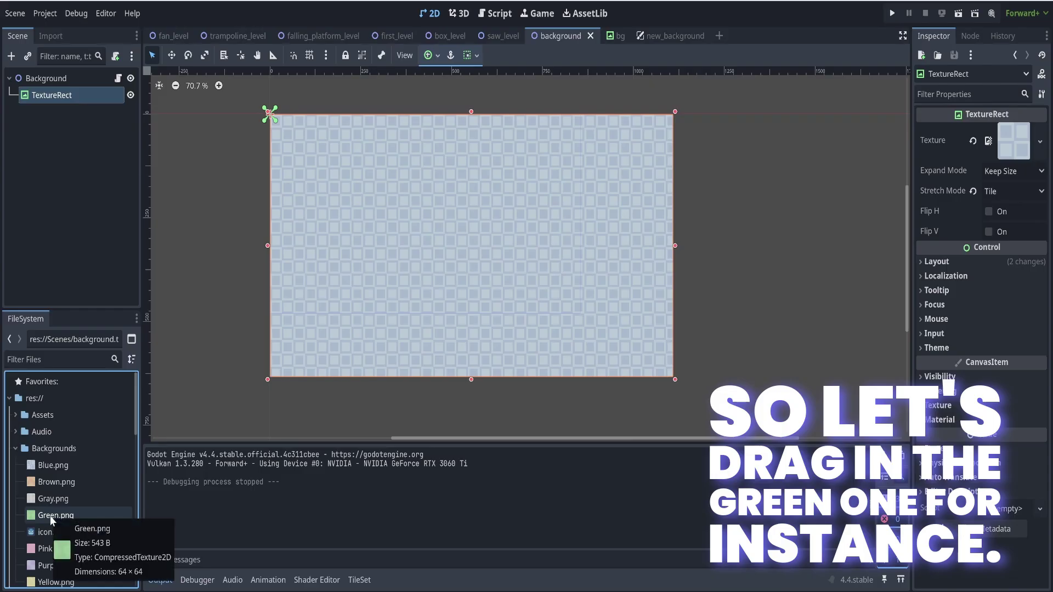
{"action": "left_click_drag", "start_coordinate": [51, 516], "coordinate": [1016, 142]}
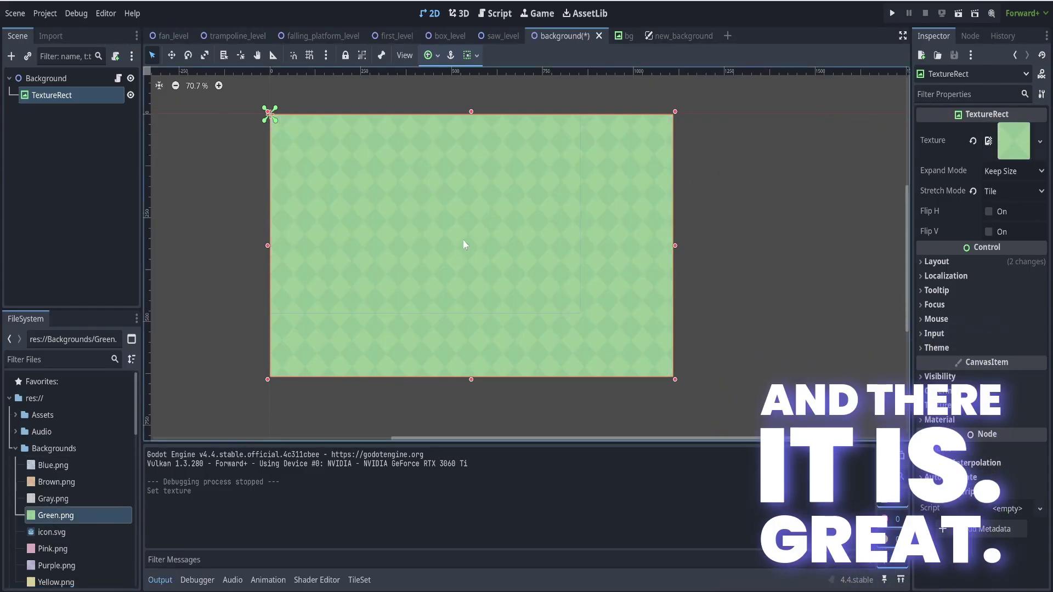
{"action": "key", "text": "ctrl+s"}
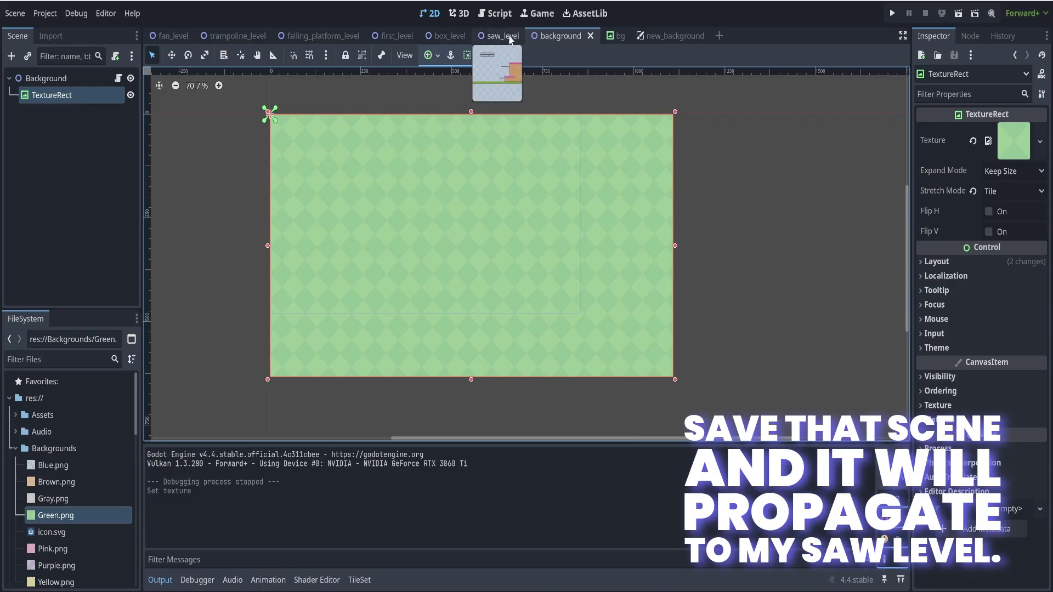
{"action": "left_click", "coordinate": [499, 37]}
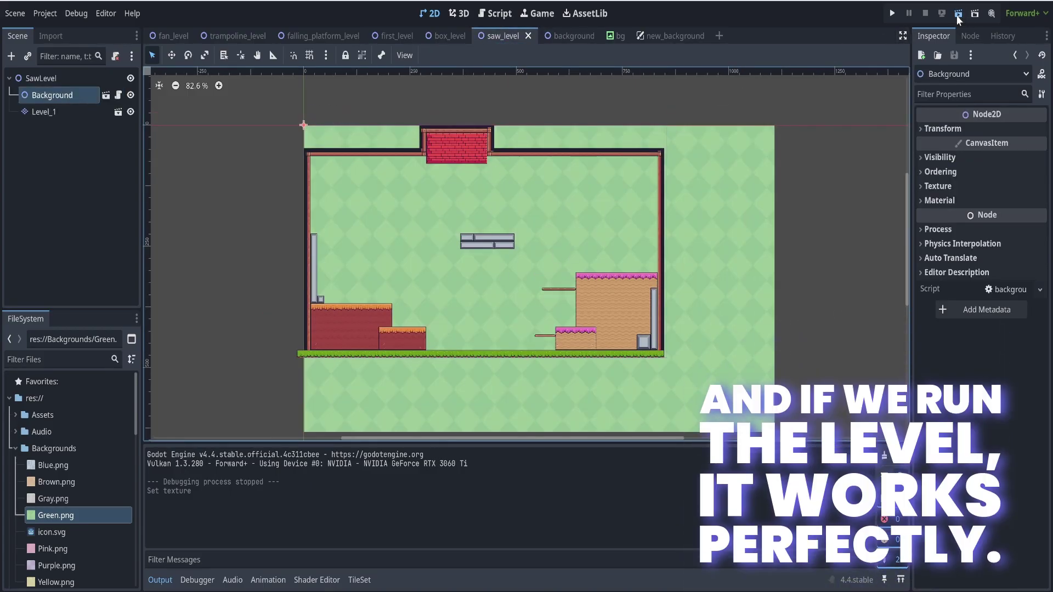
{"action": "left_click", "coordinate": [958, 14]}
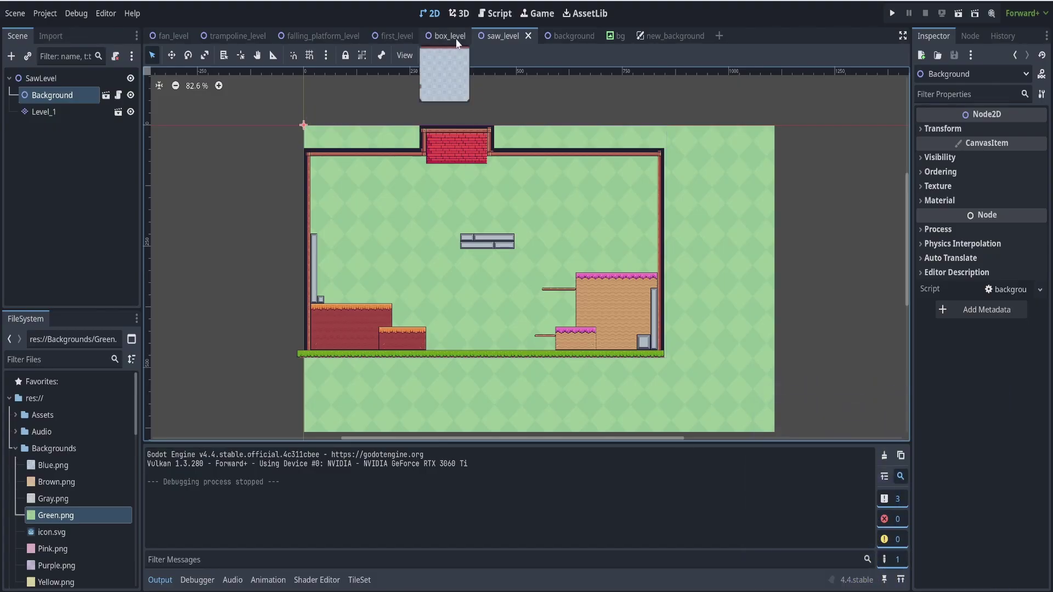
{"action": "left_click", "coordinate": [447, 39]}
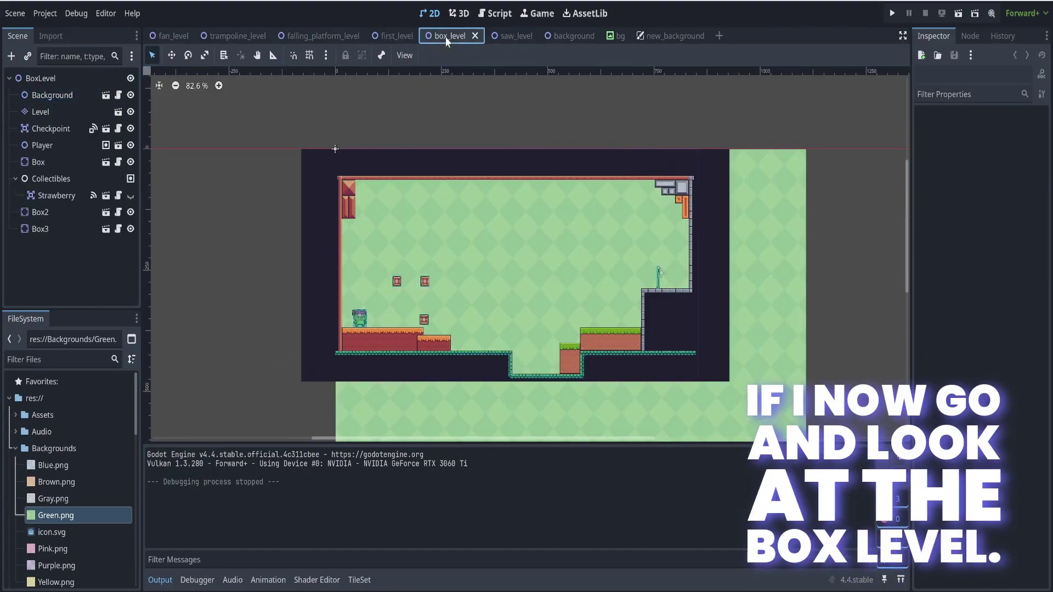
{"action": "left_click", "coordinate": [395, 38]}
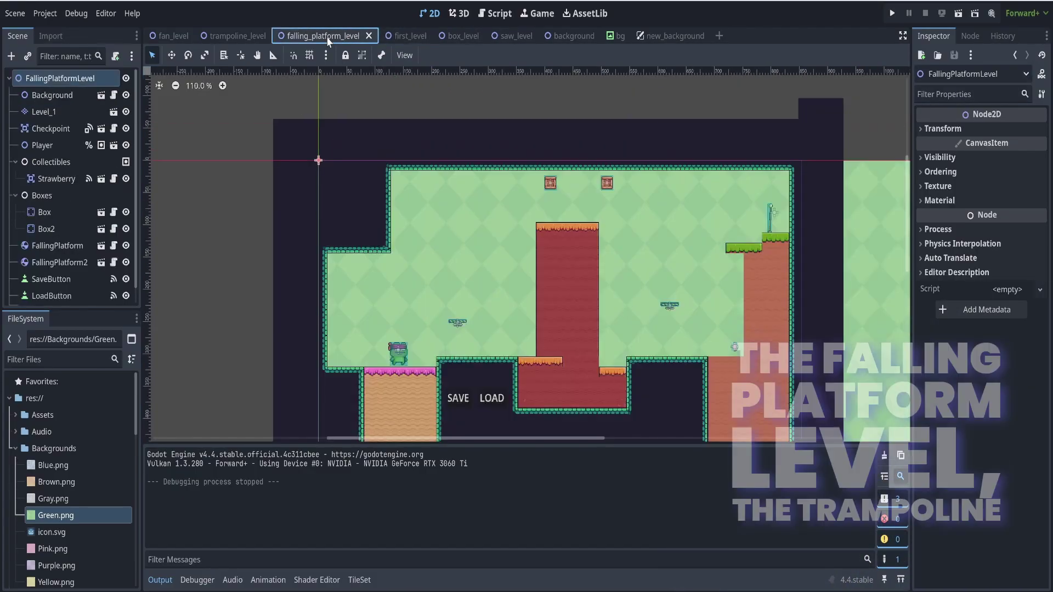
{"action": "left_click", "coordinate": [328, 38]}
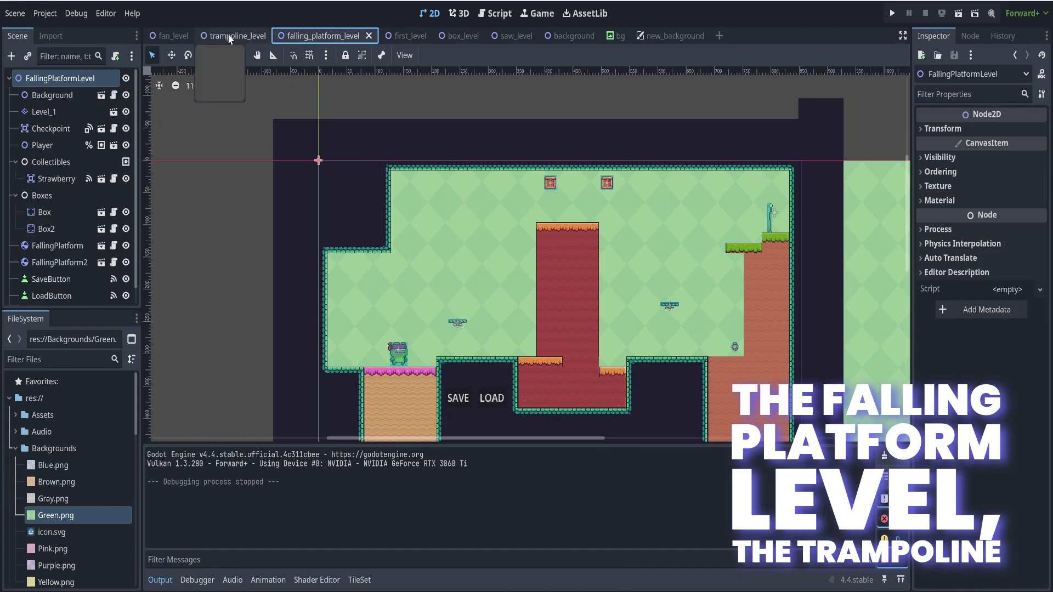
{"action": "left_click", "coordinate": [247, 36]}
{"action": "left_click", "coordinate": [170, 36]}
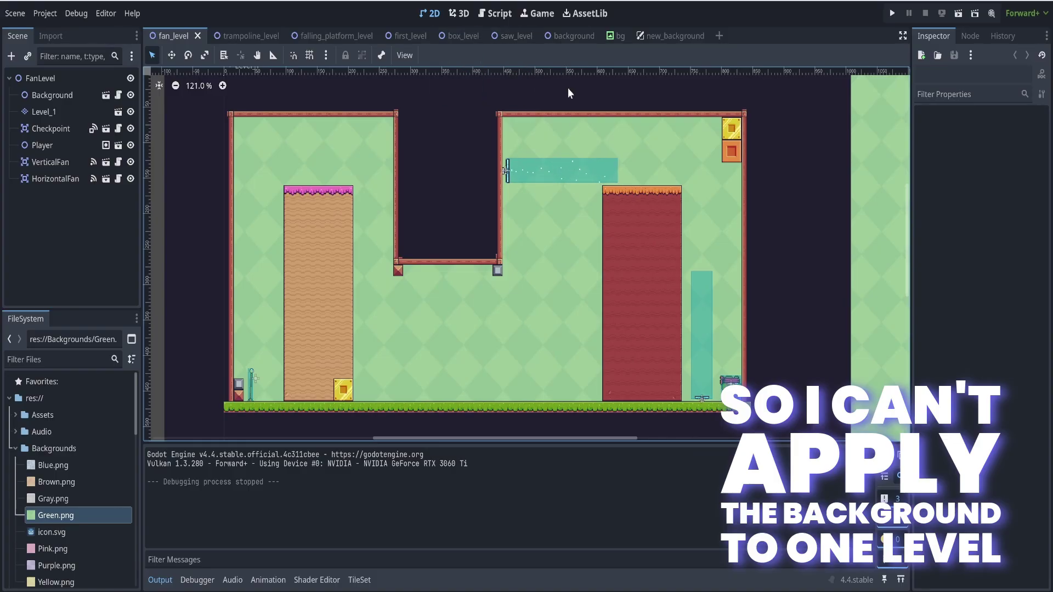
{"action": "mouse_move", "coordinate": [575, 37]}
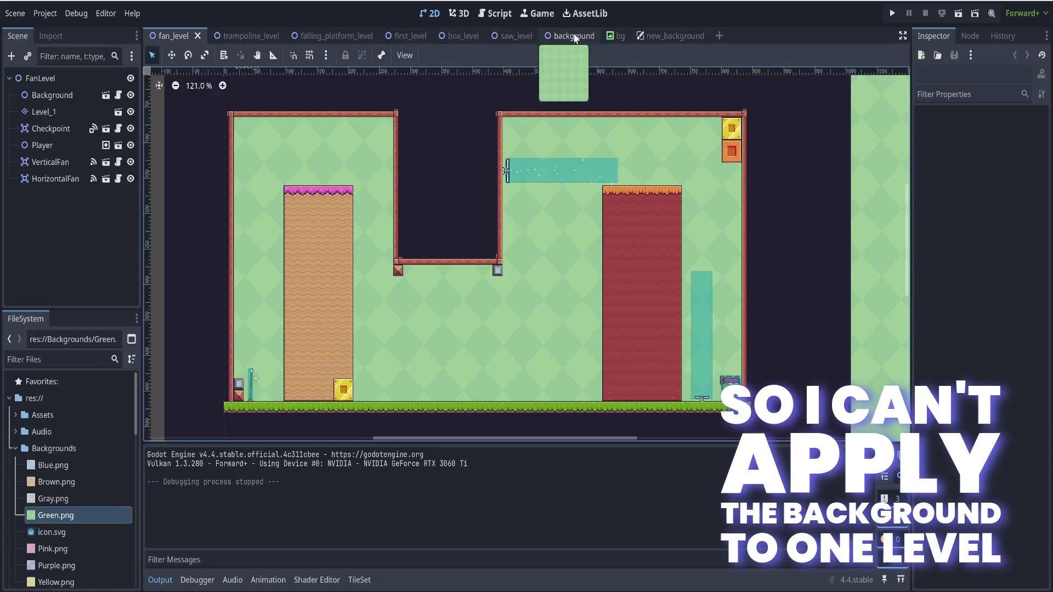
{"action": "left_click", "coordinate": [512, 35]}
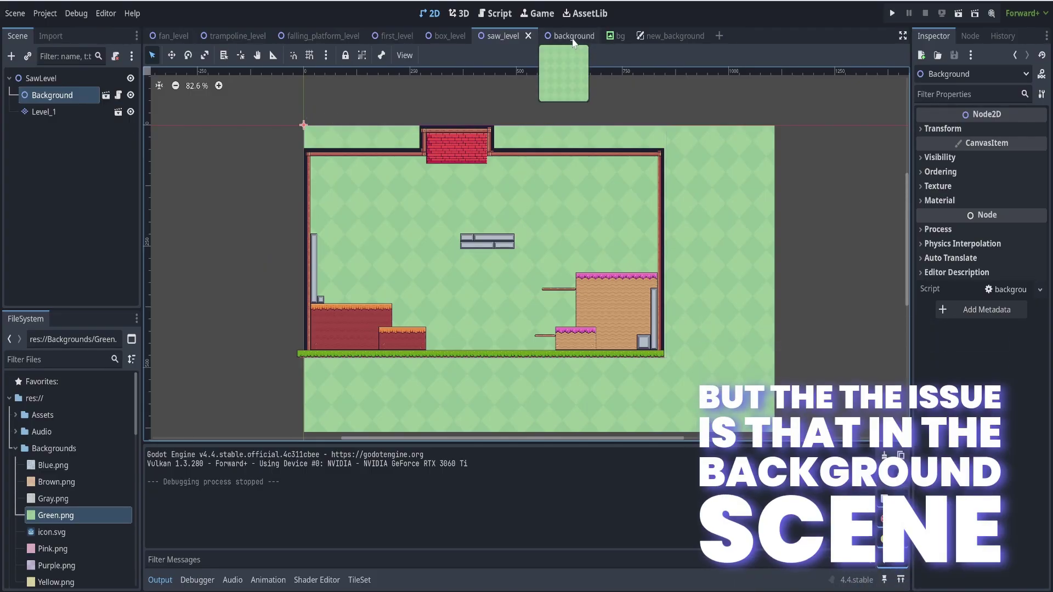
- Switch to the background scene tab, then to the bg scene tab
{"action": "left_click", "coordinate": [572, 36]}
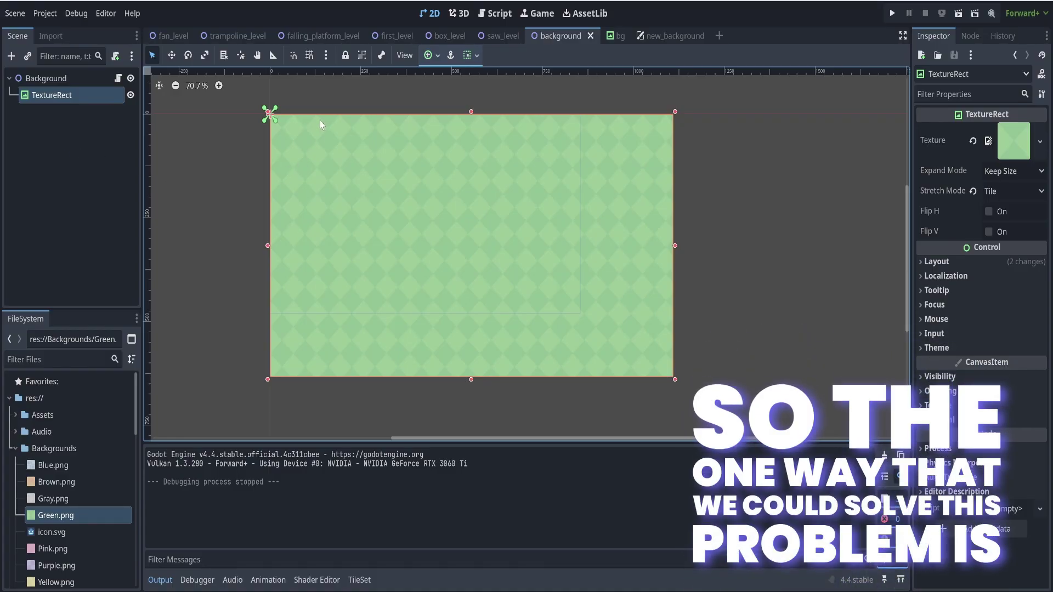
{"action": "left_click", "coordinate": [619, 38]}
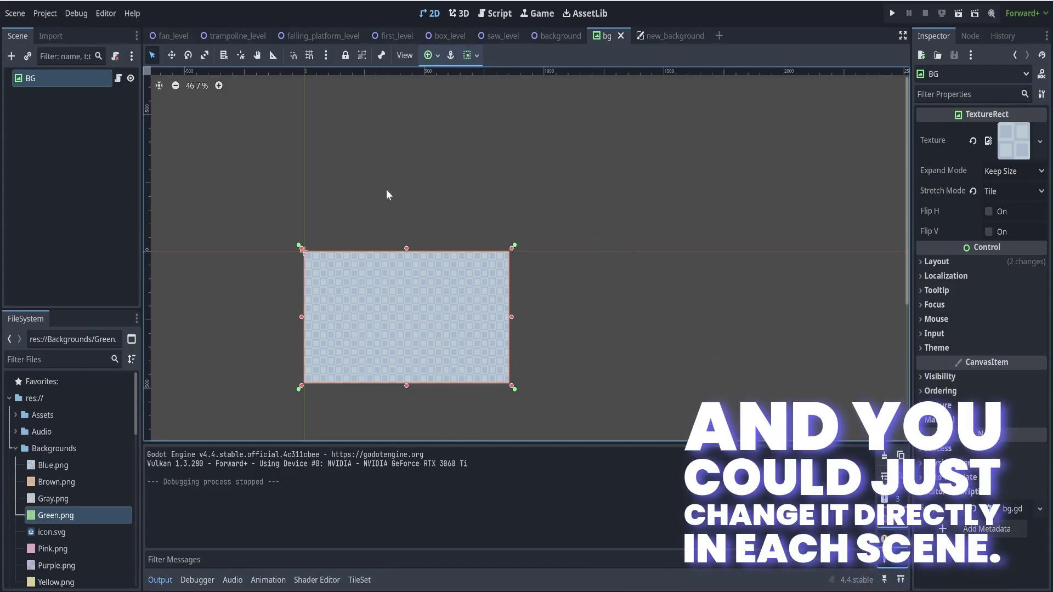
- In saw_level, delete the old Background node and confirm the removal
{"action": "left_click", "coordinate": [499, 37]}
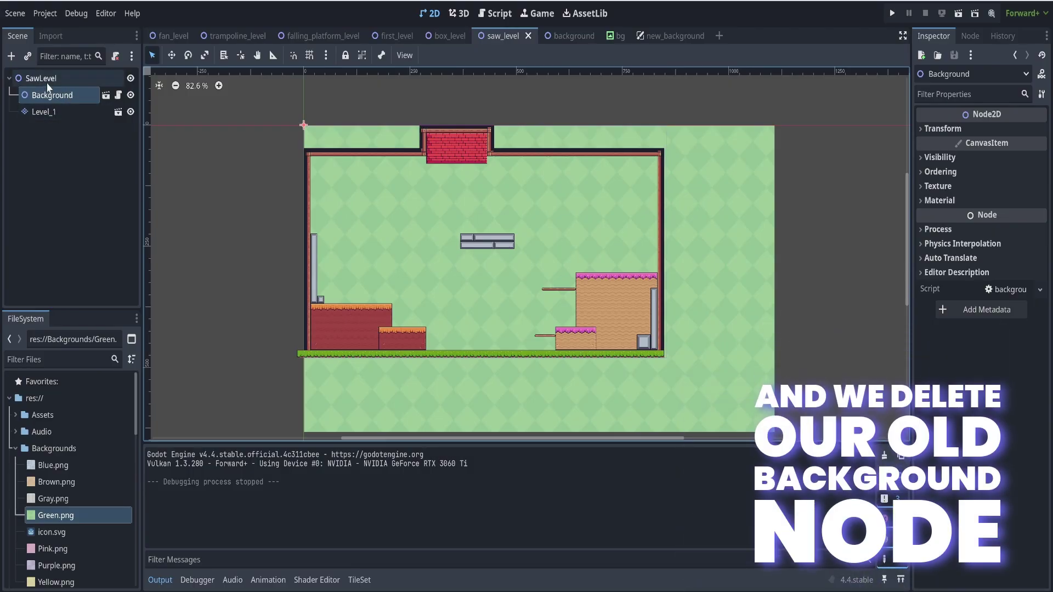
{"action": "left_click", "coordinate": [49, 82]}
{"action": "left_click", "coordinate": [52, 96]}
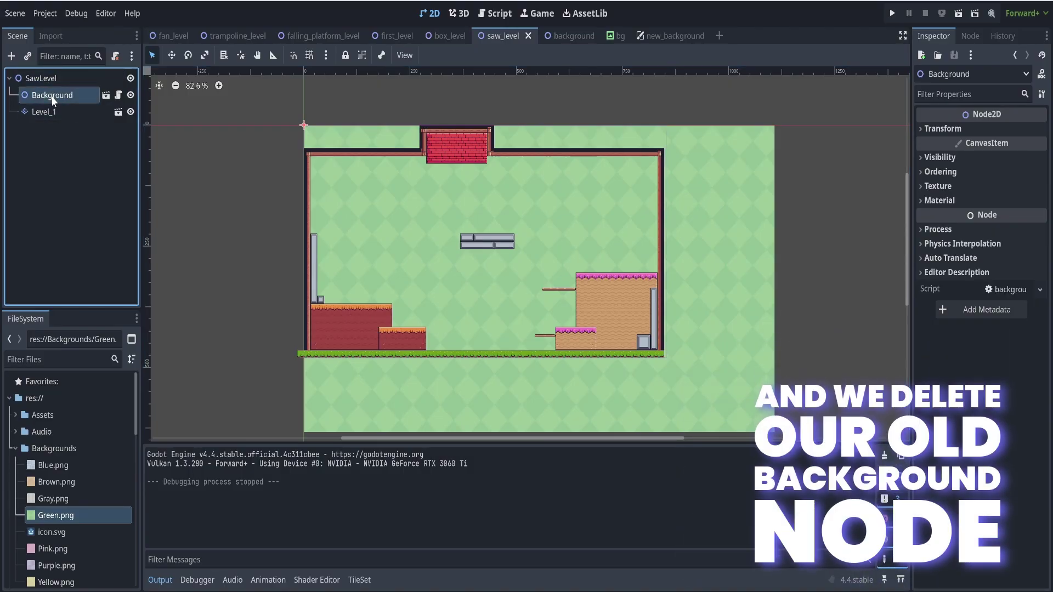
{"action": "key", "text": "Delete"}
{"action": "left_click", "coordinate": [510, 314]}
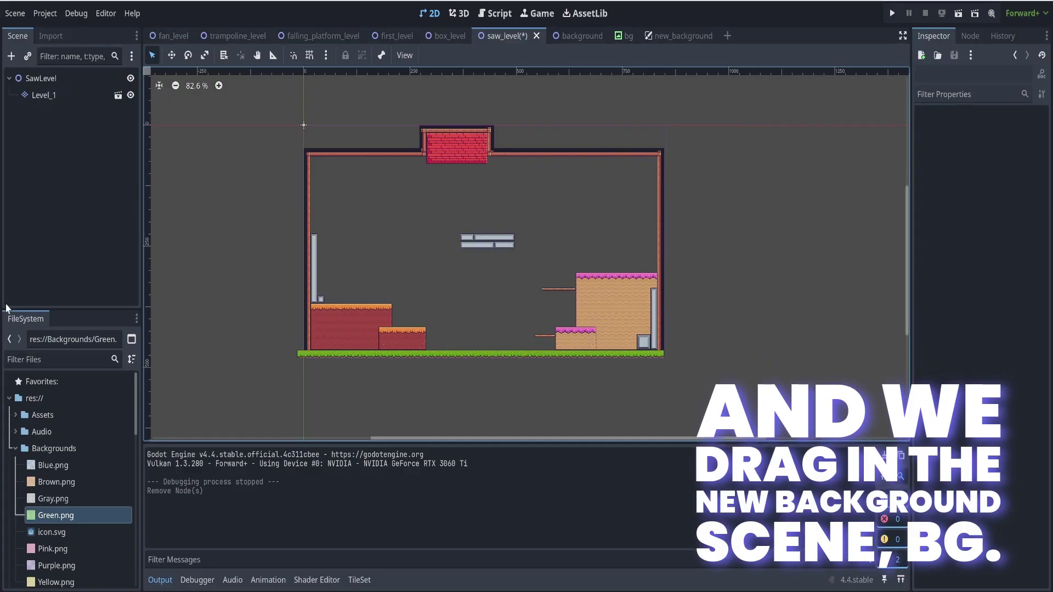
- Instance bg.tscn from the FileSystem into the scene tree under SawLevel
{"action": "left_click", "coordinate": [15, 450]}
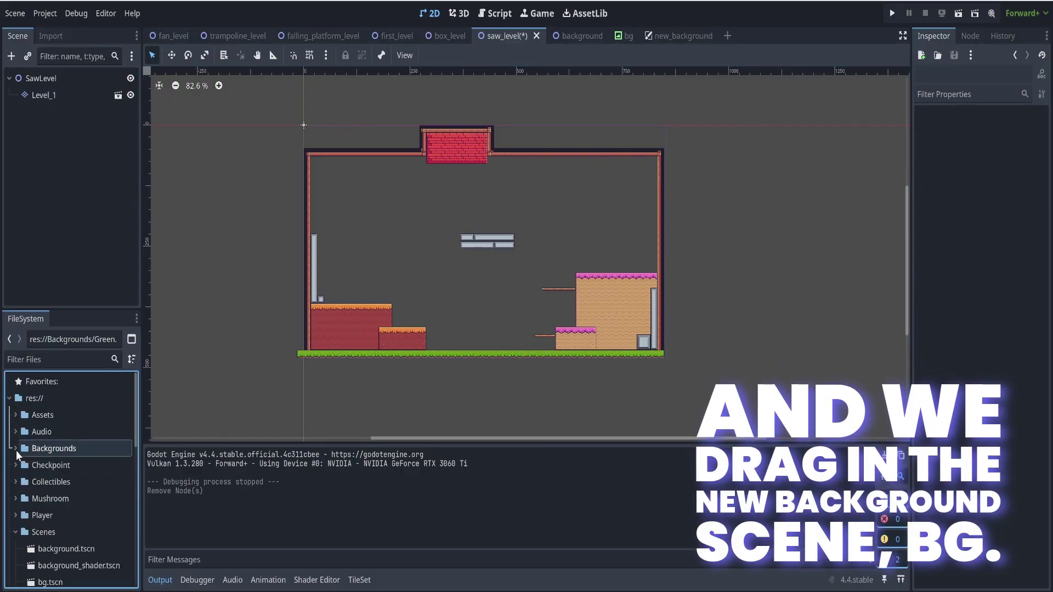
{"action": "scroll", "coordinate": [42, 486], "scroll_direction": "down", "scroll_amount": 3}
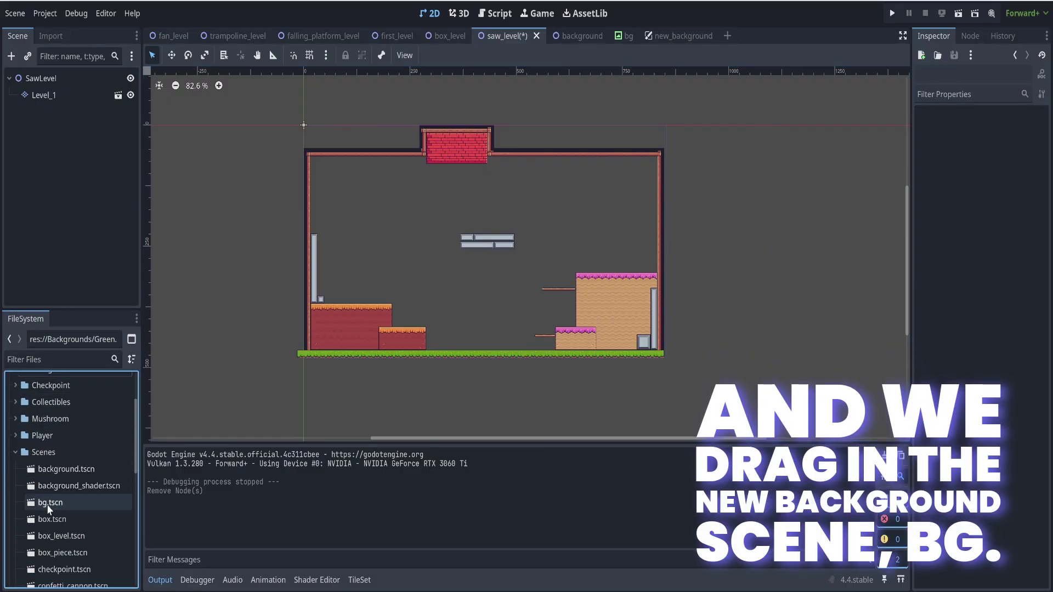
{"action": "left_click_drag", "start_coordinate": [48, 503], "coordinate": [37, 91]}
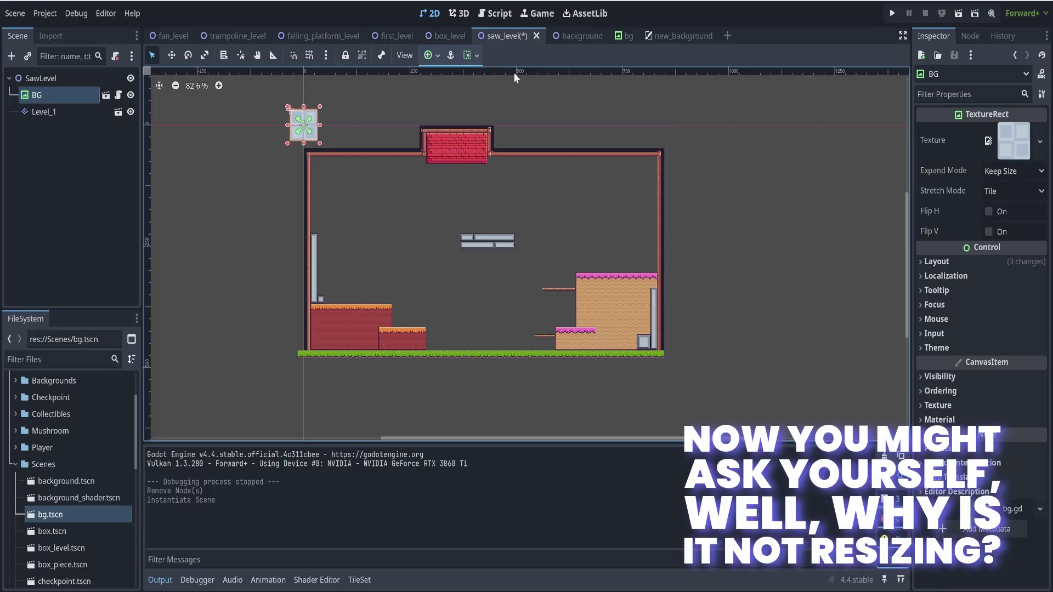
{"action": "left_click", "coordinate": [625, 37]}
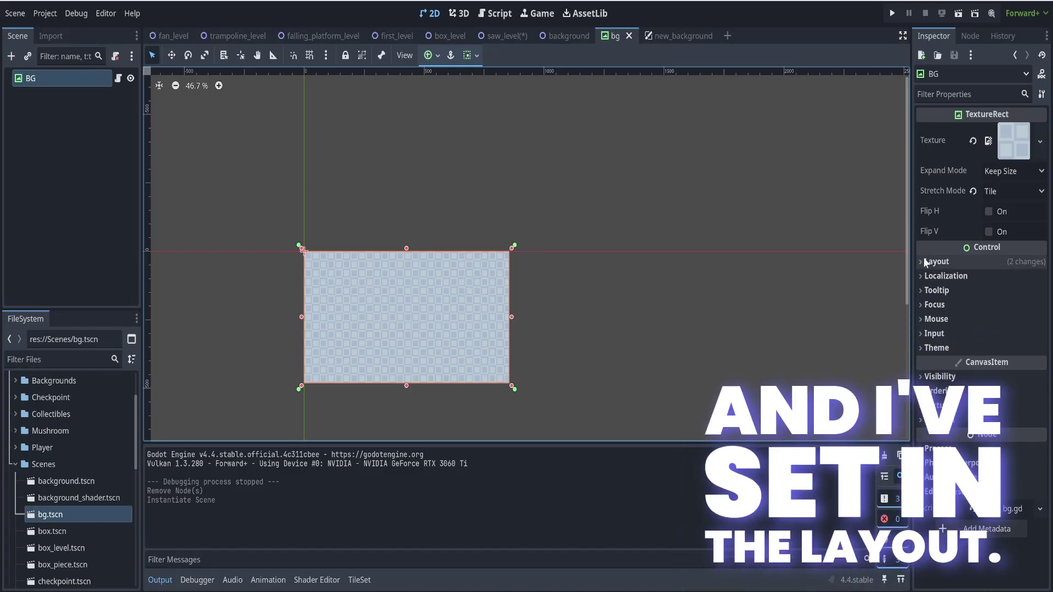
{"action": "left_click", "coordinate": [921, 260]}
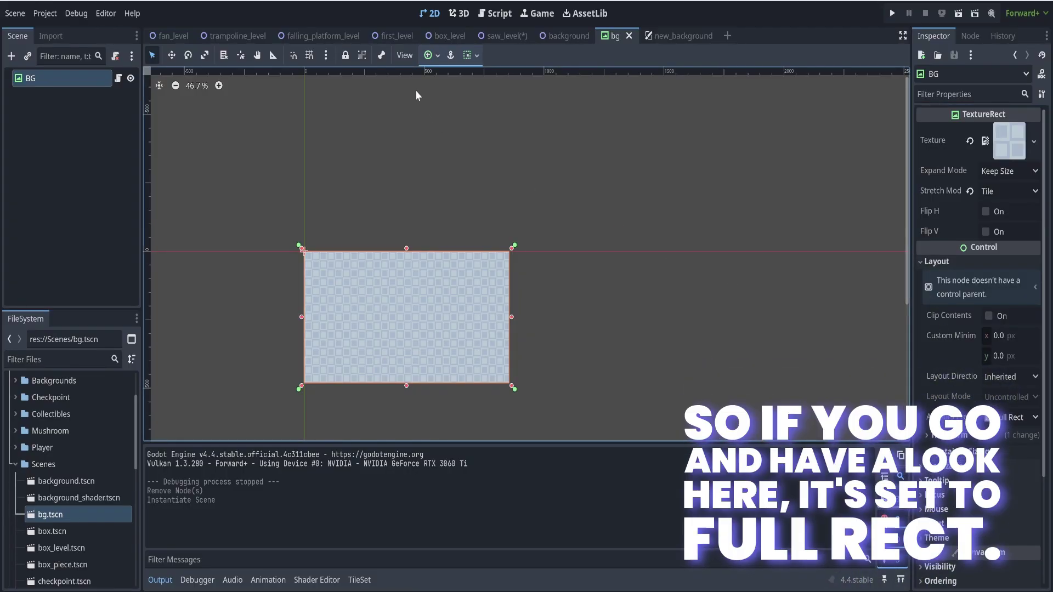
{"action": "left_click", "coordinate": [437, 56]}
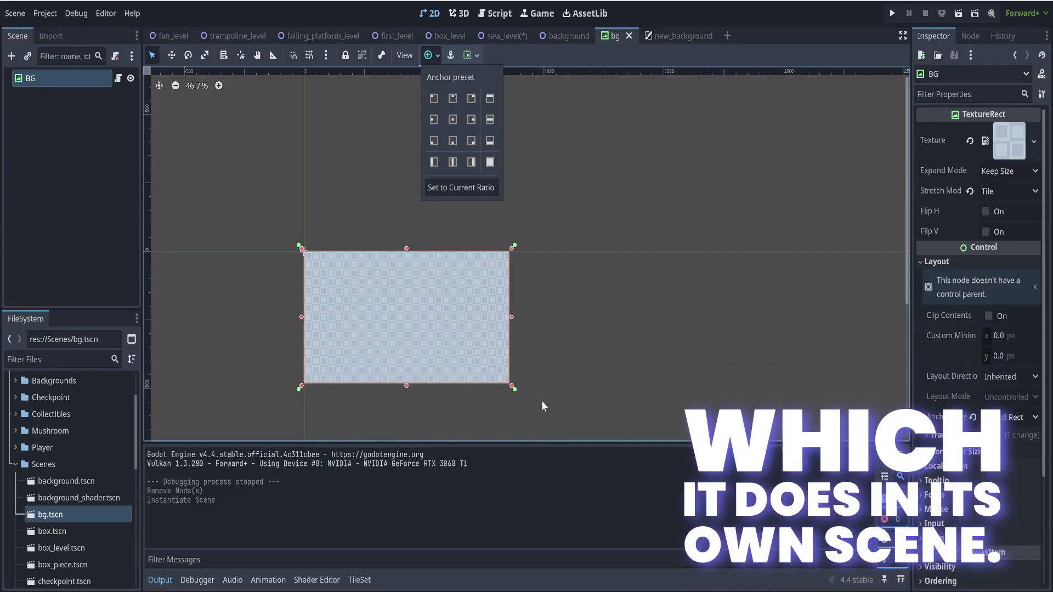
{"action": "left_click", "coordinate": [567, 281]}
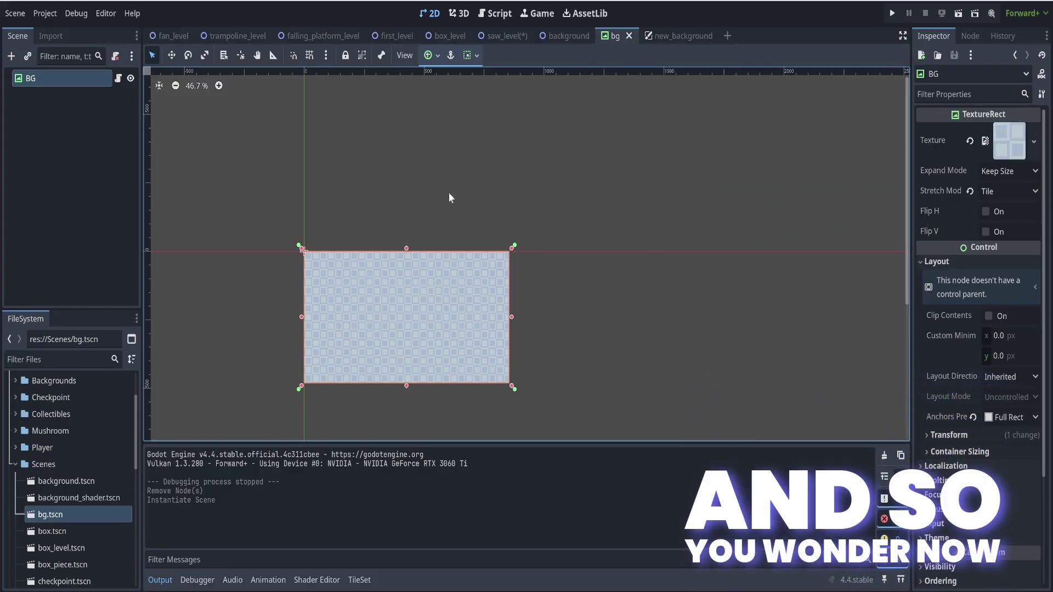
{"action": "left_click_drag", "start_coordinate": [50, 515], "coordinate": [44, 90]}
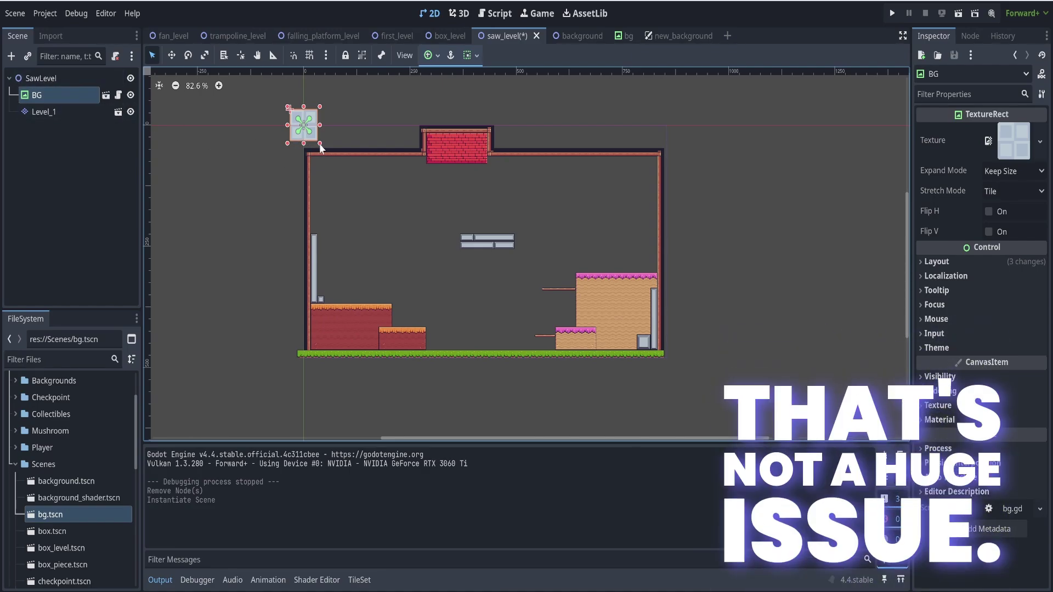
- Resize the BG to 1099×670 over the whole level, comparing with box_level and first_level
{"action": "left_click_drag", "start_coordinate": [319, 143], "coordinate": [759, 437]}
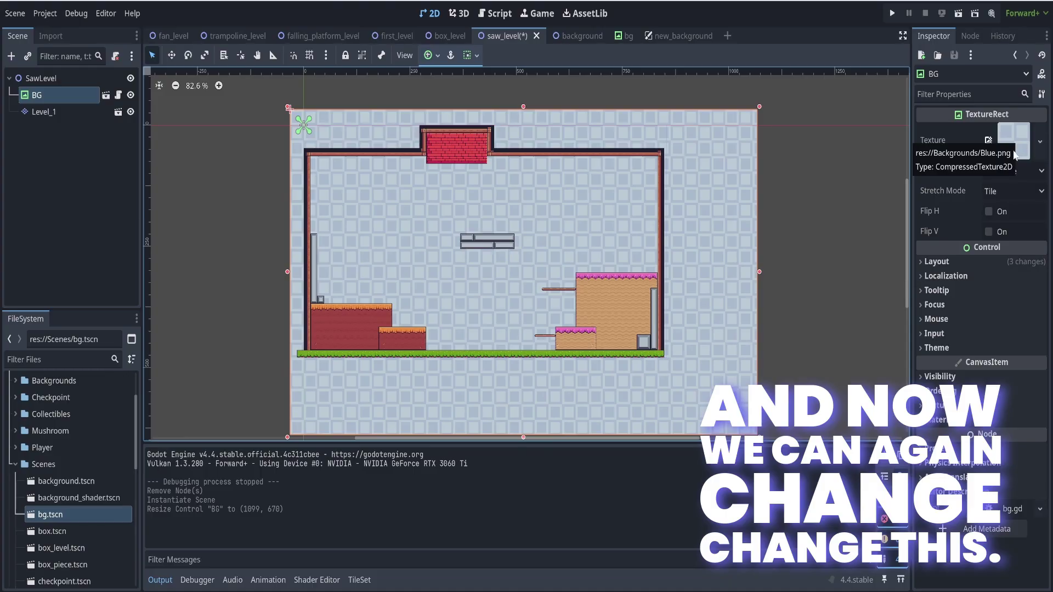
{"action": "left_click", "coordinate": [444, 40]}
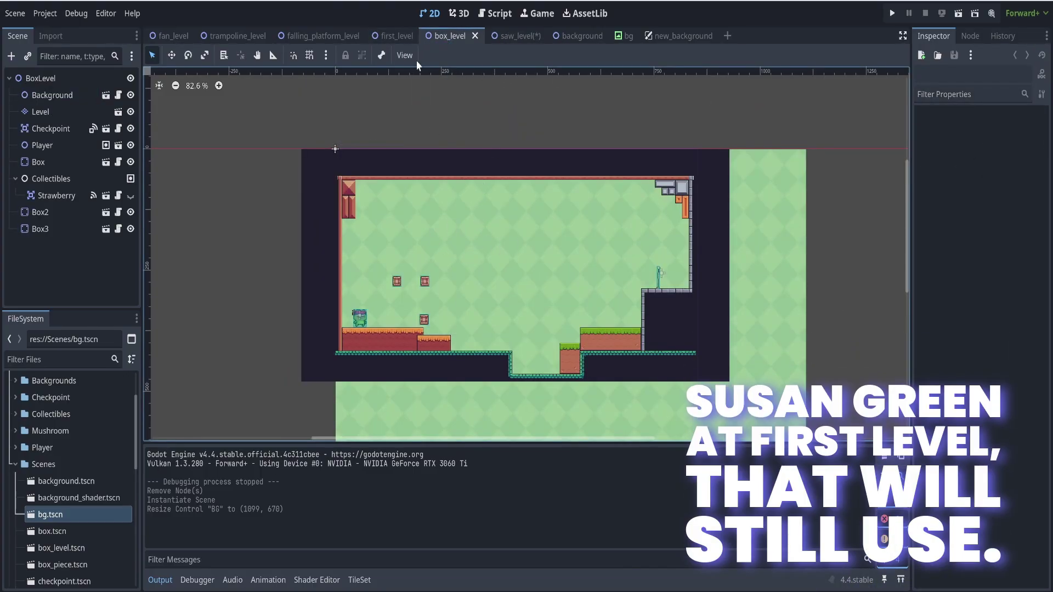
{"action": "left_click", "coordinate": [393, 33]}
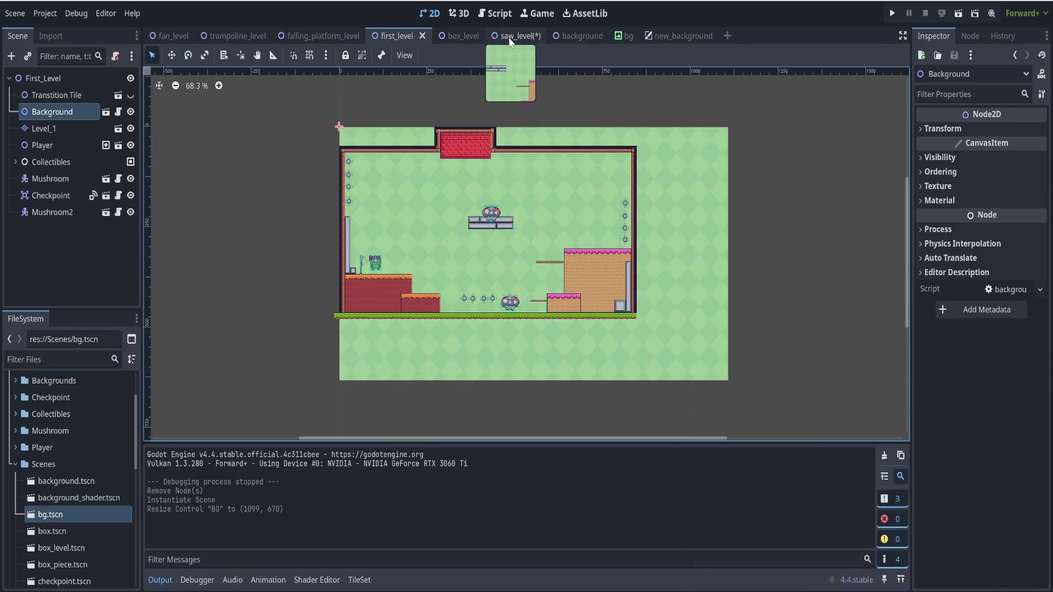
{"action": "left_click", "coordinate": [509, 36]}
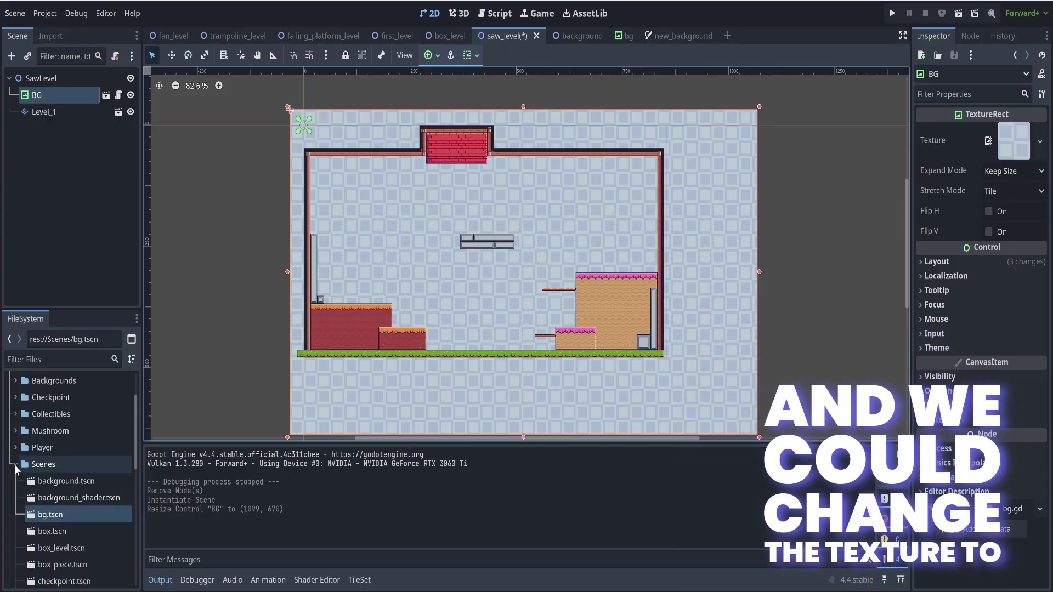
{"action": "left_click", "coordinate": [14, 465]}
{"action": "left_click", "coordinate": [15, 441]}
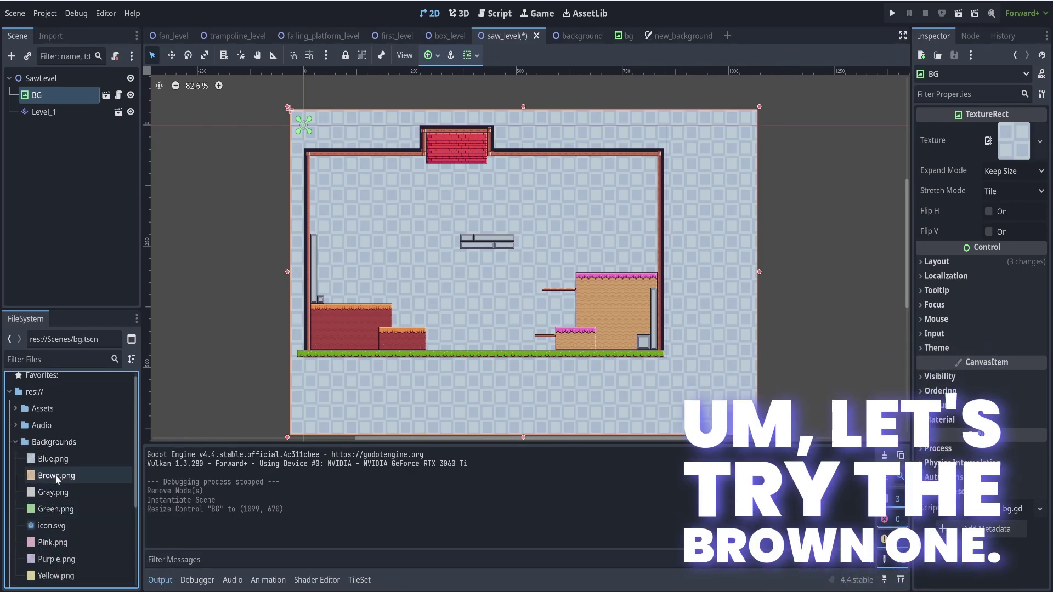
- Set the BG texture to Brown.png, save, compare other levels, and test-run the saw level
{"action": "left_click_drag", "start_coordinate": [57, 479], "coordinate": [1013, 141]}
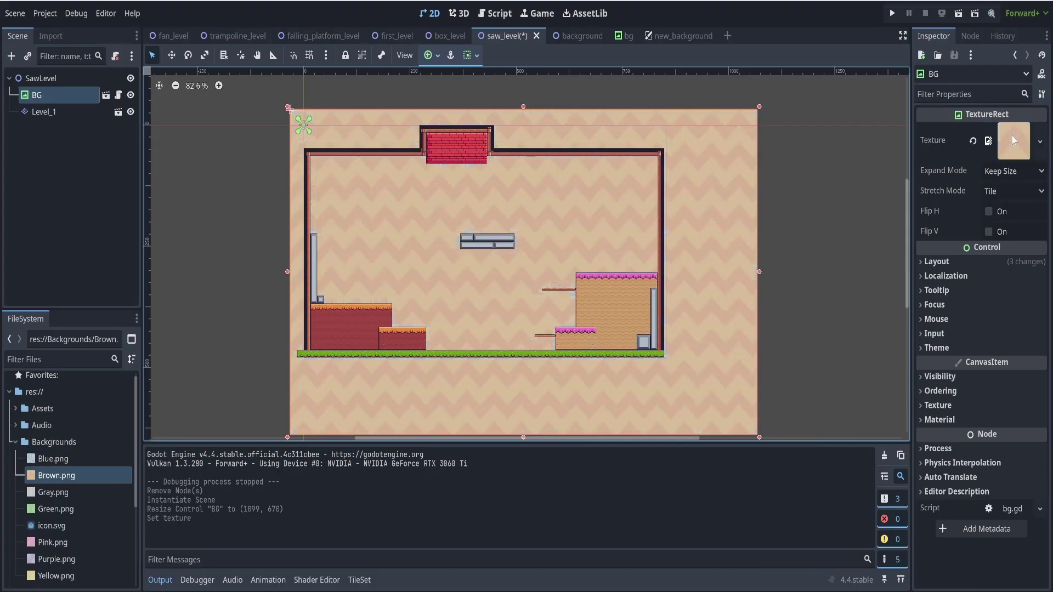
{"action": "key", "text": "ctrl+s"}
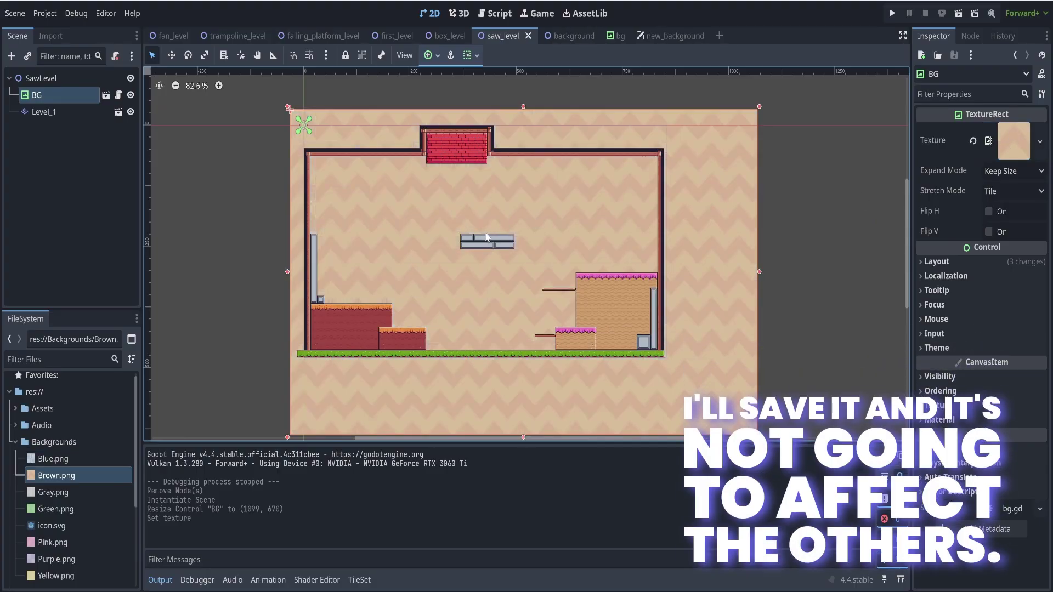
{"action": "left_click", "coordinate": [444, 34]}
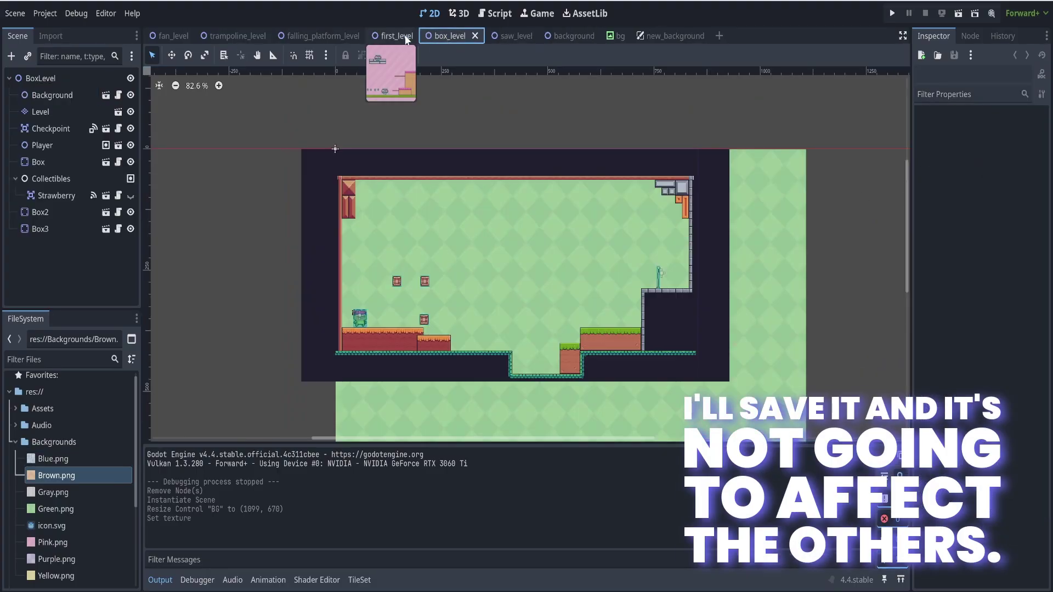
{"action": "left_click", "coordinate": [395, 37]}
{"action": "left_click", "coordinate": [351, 34]}
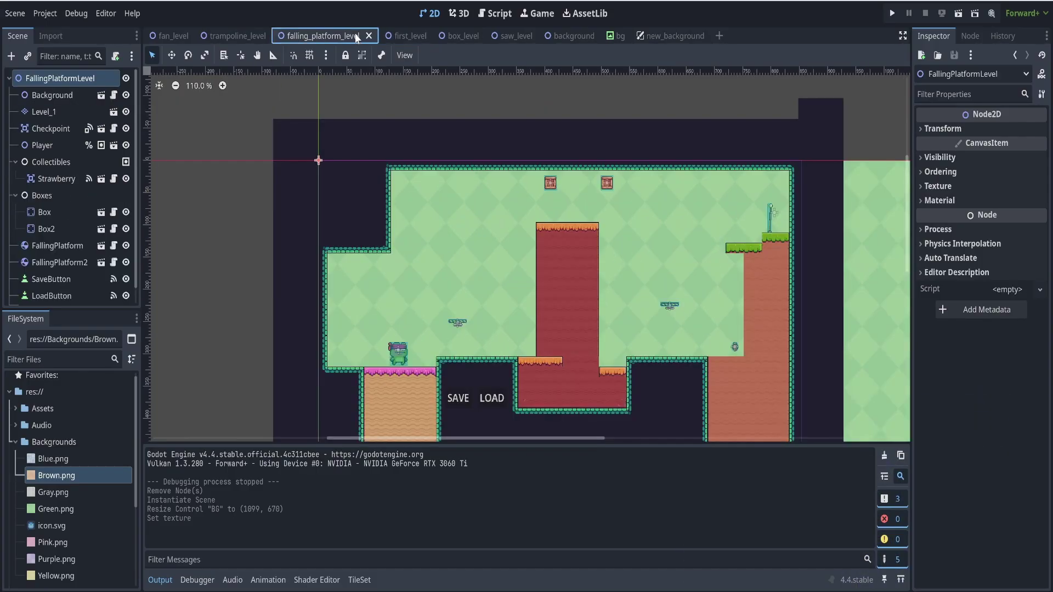
{"action": "left_click", "coordinate": [511, 37]}
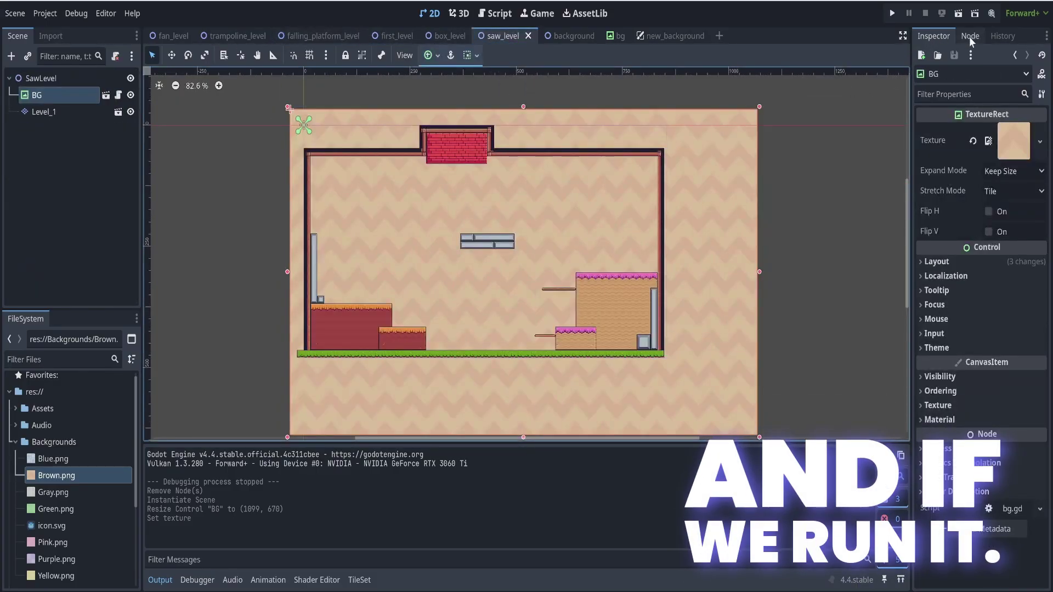
{"action": "left_click", "coordinate": [958, 13]}
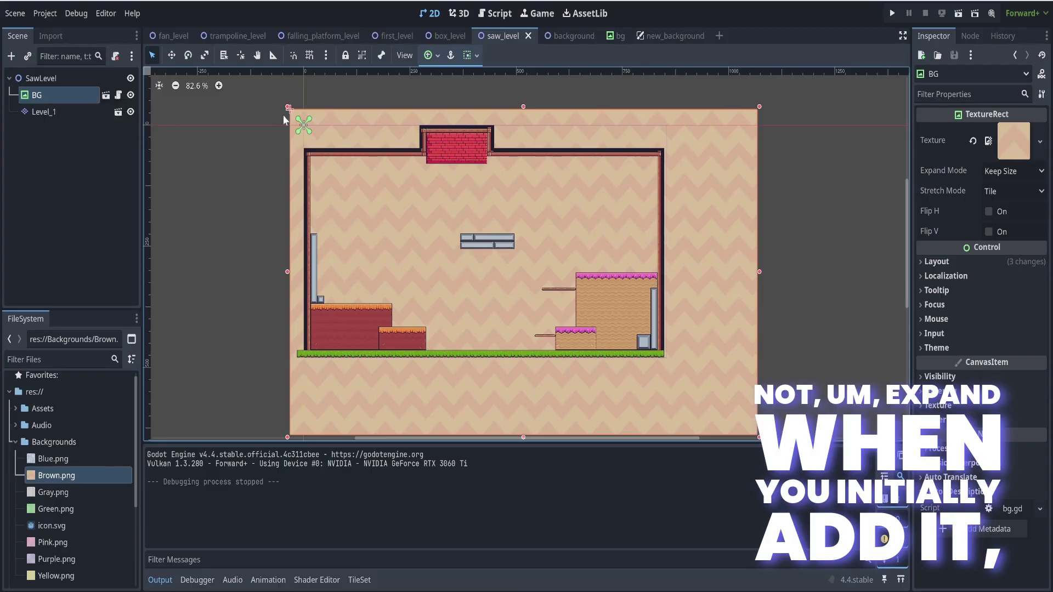
- Delete the BG node from SawLevel and confirm
{"action": "left_click", "coordinate": [44, 112]}
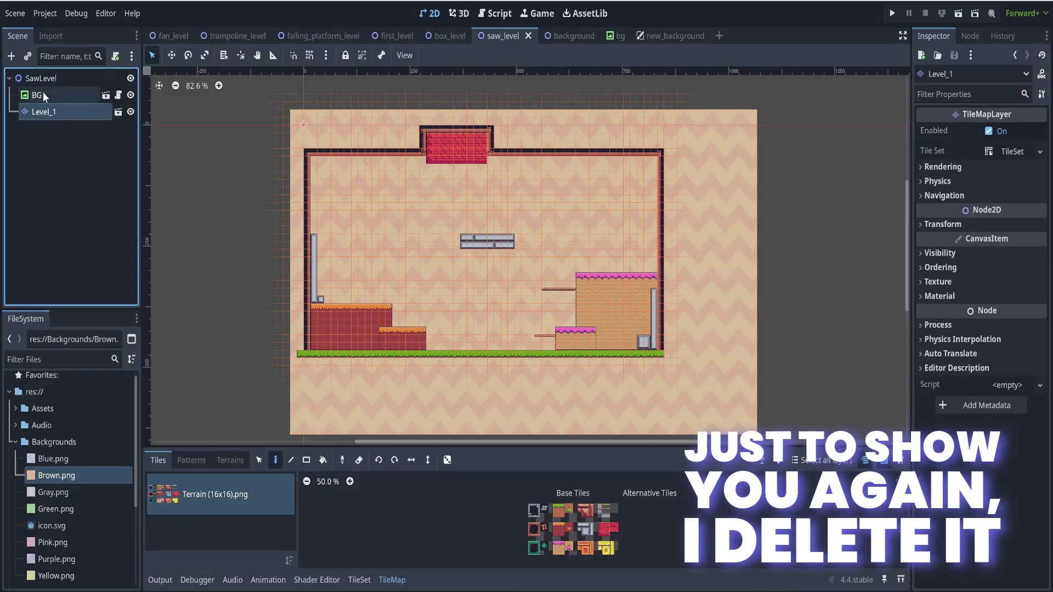
{"action": "left_click", "coordinate": [40, 97]}
{"action": "key", "text": "Delete"}
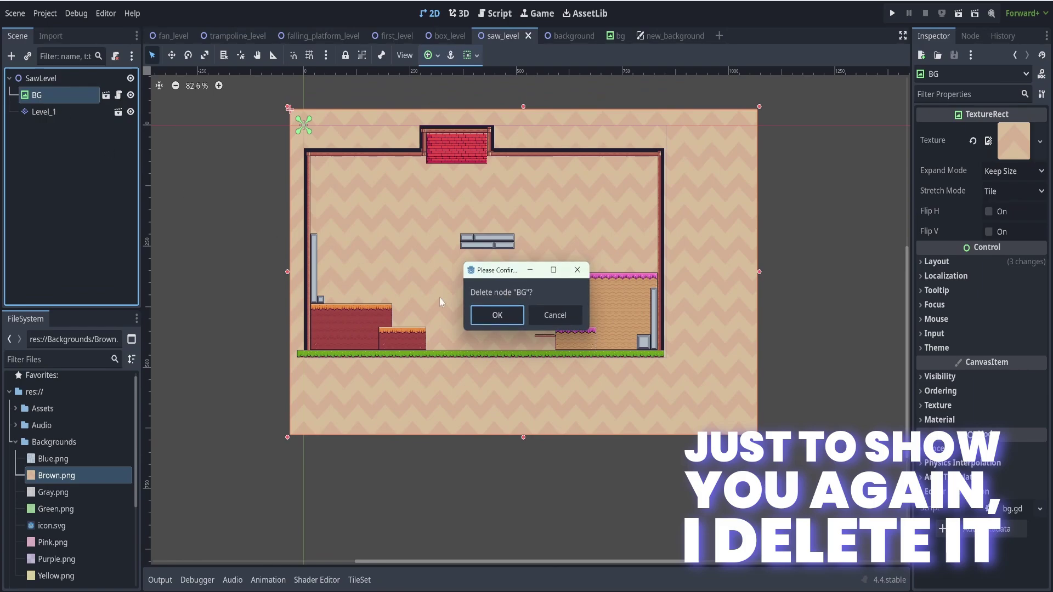
{"action": "left_click", "coordinate": [497, 316]}
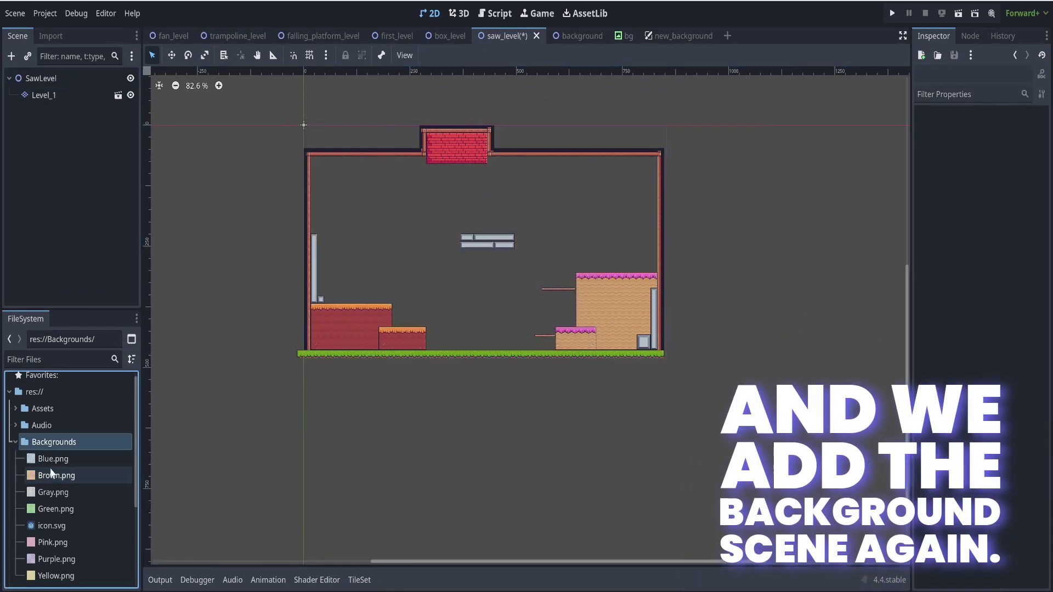
- Drag bg.tscn from the Scenes folder back into the SawLevel scene tree
{"action": "left_click", "coordinate": [16, 442]}
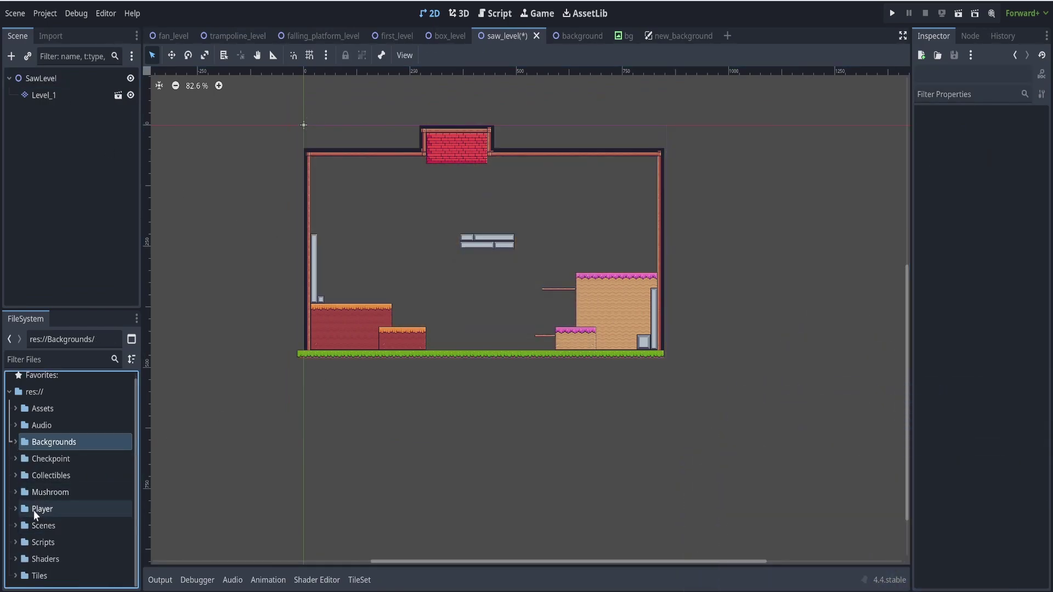
{"action": "left_click", "coordinate": [16, 526]}
{"action": "scroll", "coordinate": [48, 542], "scroll_direction": "down", "scroll_amount": 2}
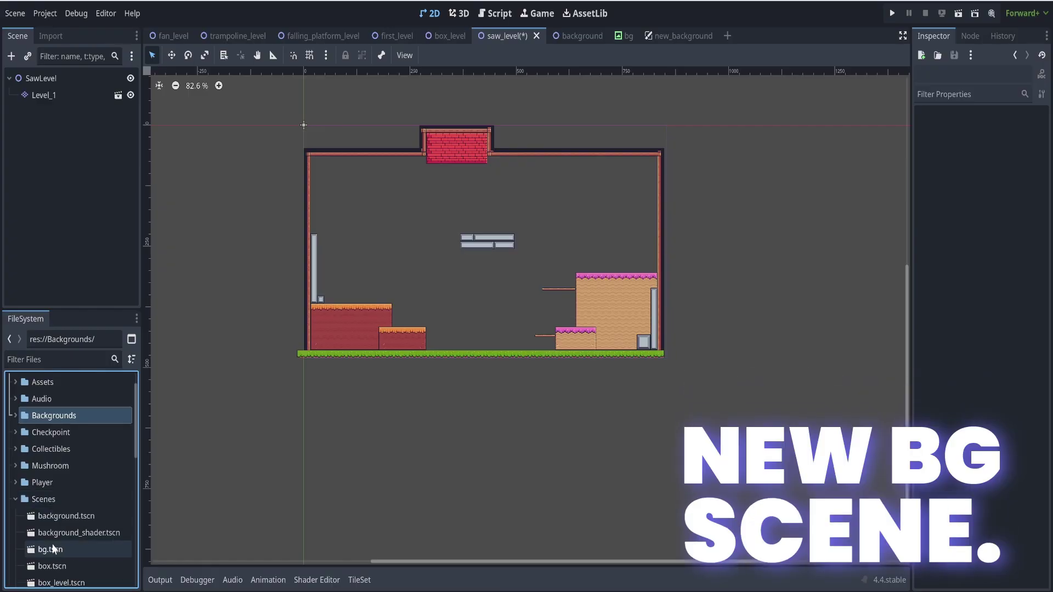
{"action": "left_click_drag", "start_coordinate": [50, 548], "coordinate": [55, 95]}
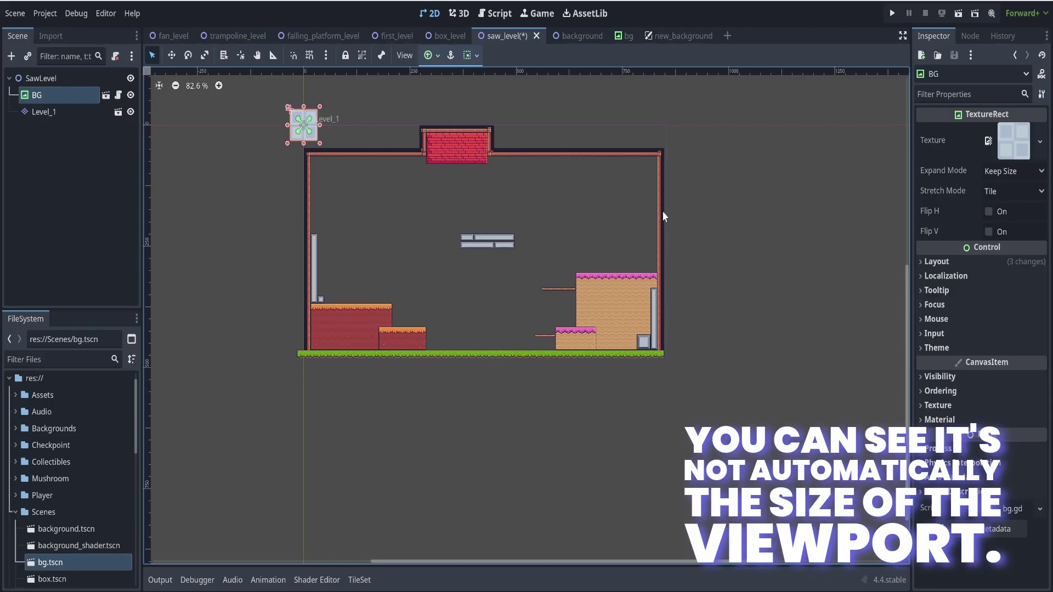
- Delete the re-added BG node as well, leaving only Level_1
{"action": "left_click", "coordinate": [40, 78]}
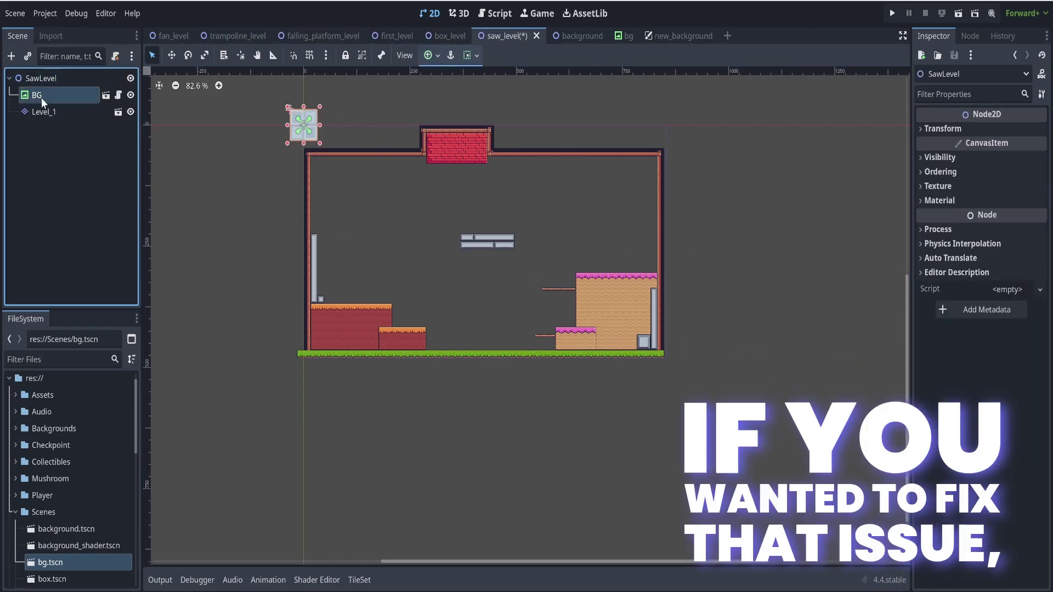
{"action": "left_click", "coordinate": [41, 97]}
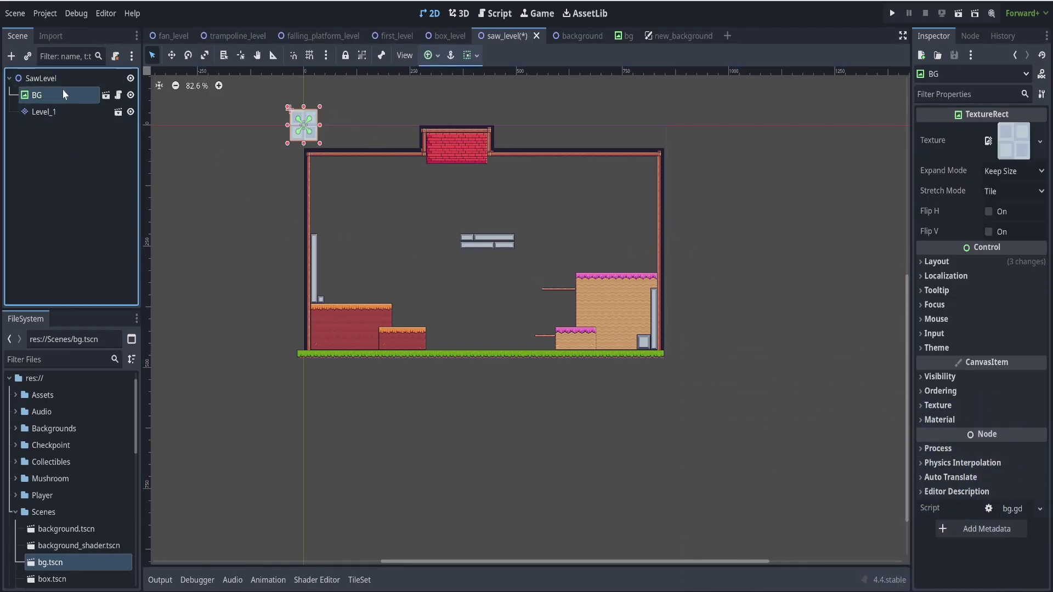
{"action": "key", "text": "Delete"}
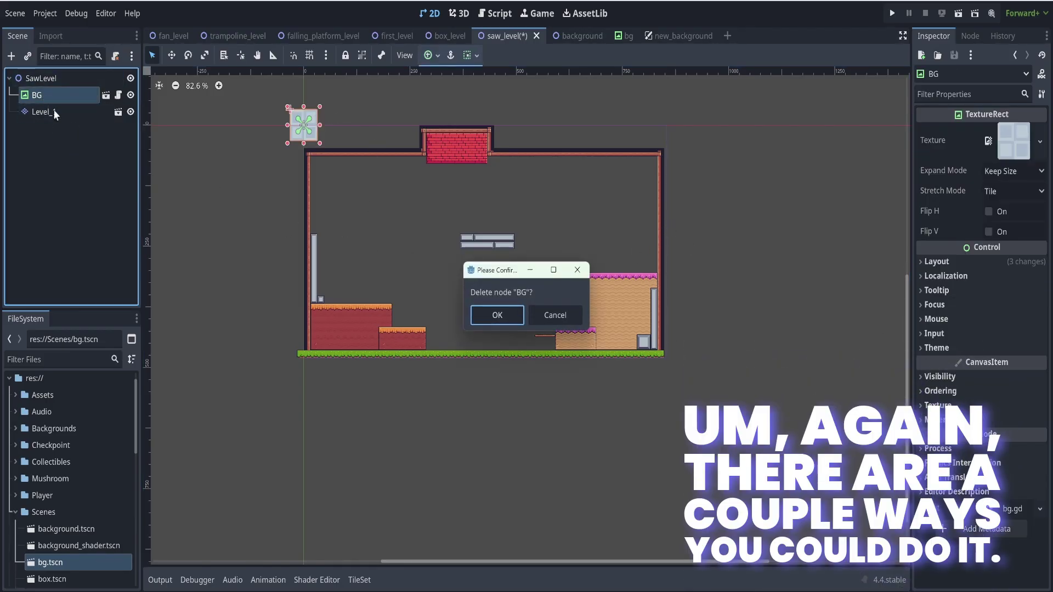
{"action": "left_click", "coordinate": [497, 315]}
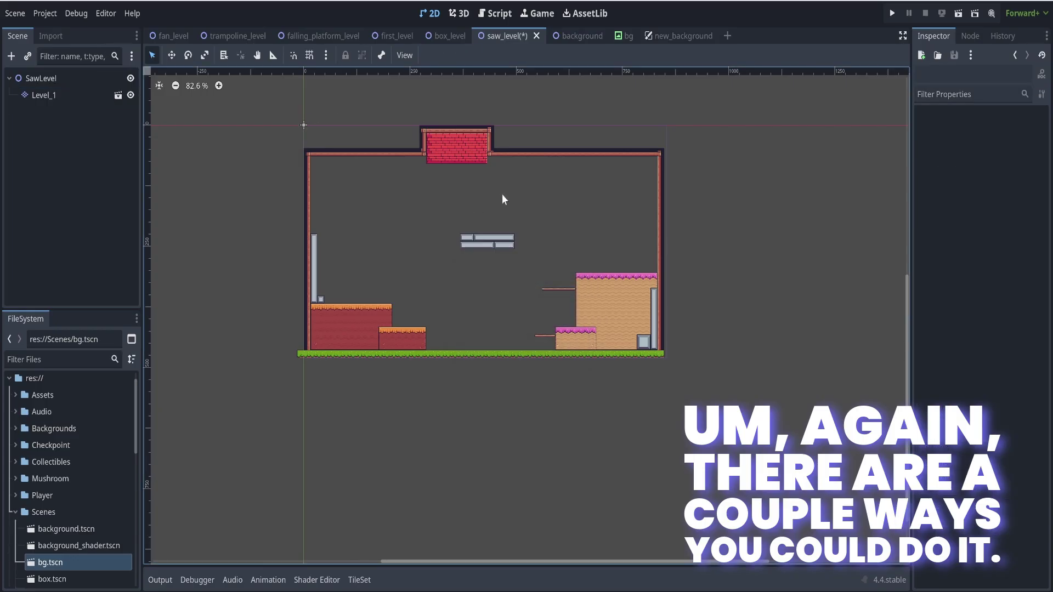
{"action": "left_click", "coordinate": [657, 37]}
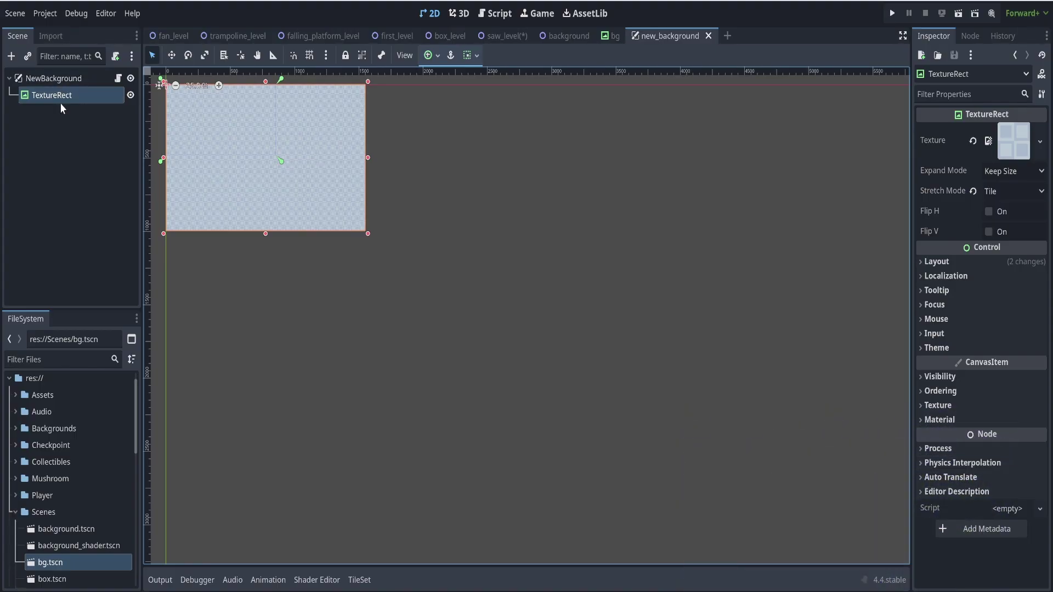
{"action": "left_click", "coordinate": [21, 79]}
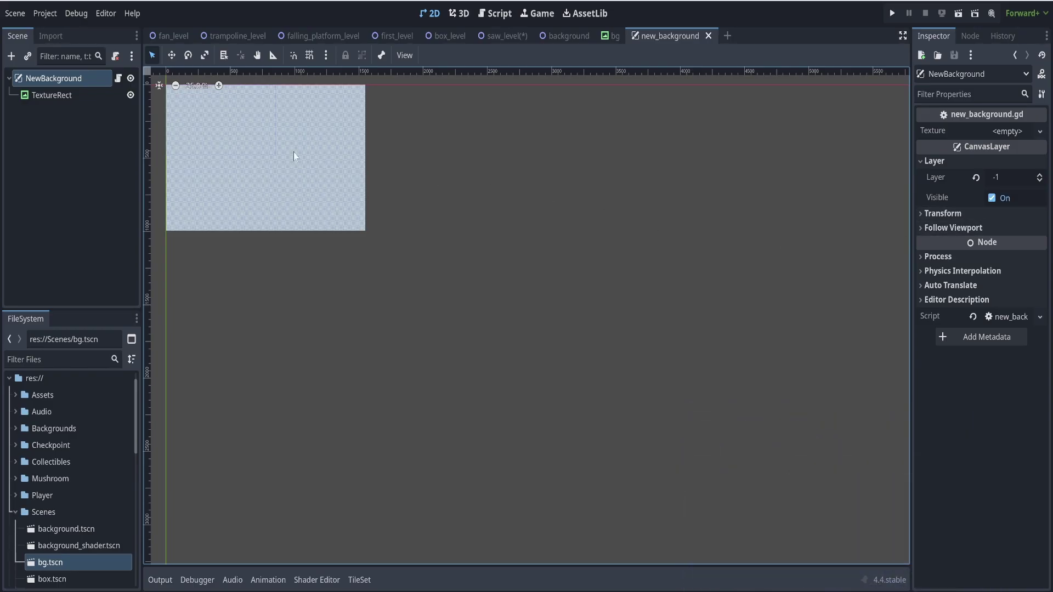
{"action": "left_click", "coordinate": [56, 96]}
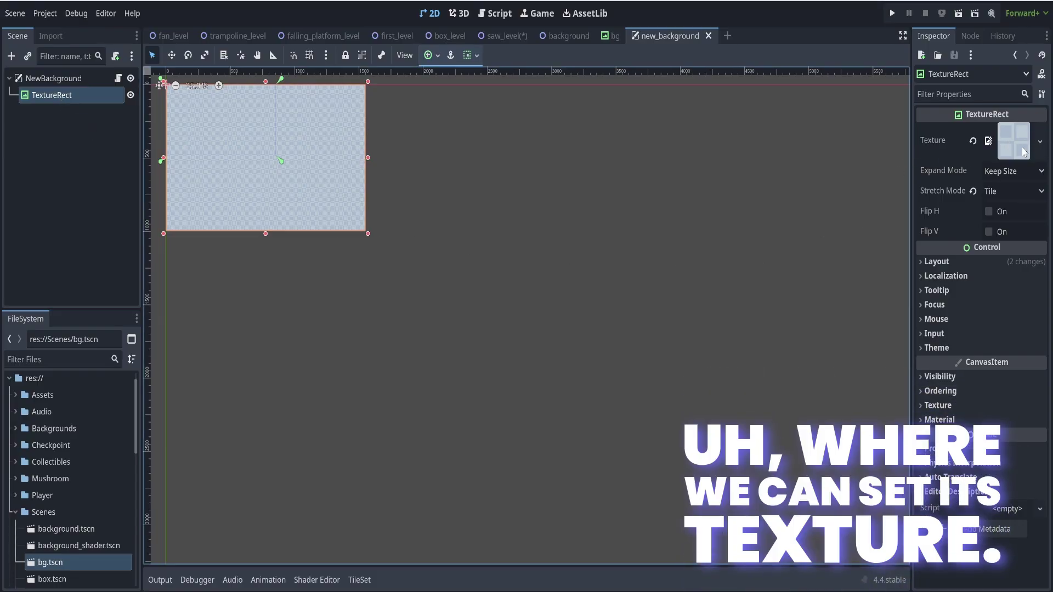
{"action": "left_click", "coordinate": [925, 262]}
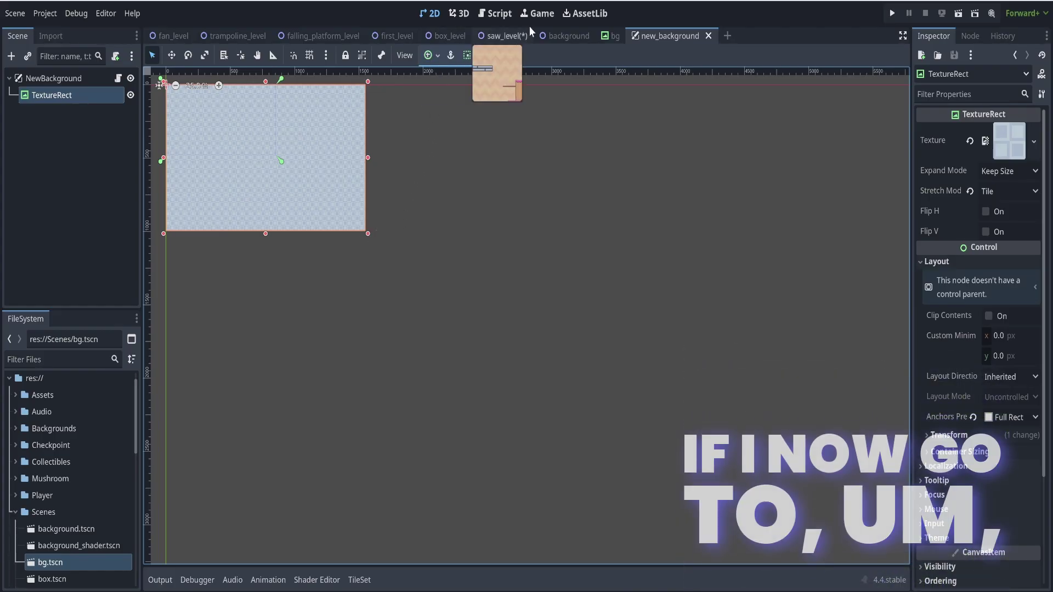
{"action": "mouse_move", "coordinate": [505, 39]}
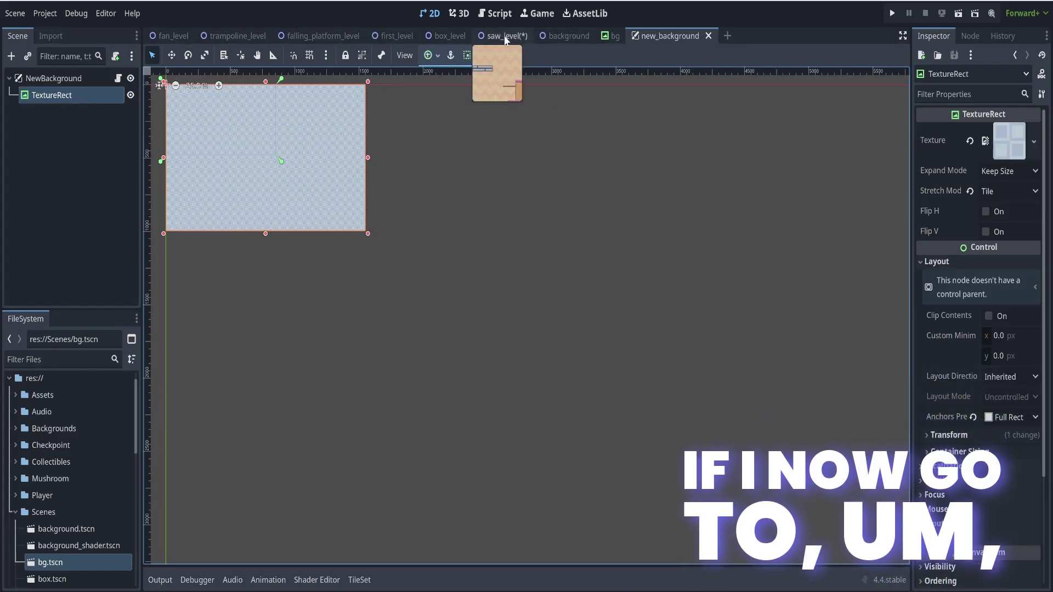
- In saw_level, instance new_background.tscn onto SawLevel so it sits above Level_1
{"action": "left_click", "coordinate": [504, 38]}
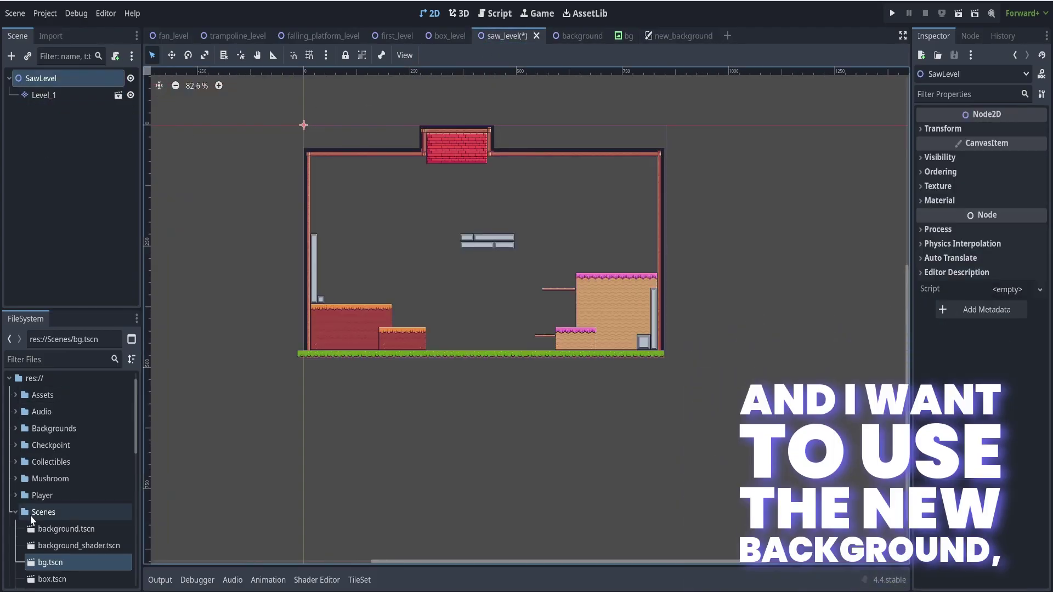
{"action": "scroll", "coordinate": [50, 533], "scroll_direction": "down", "scroll_amount": 8}
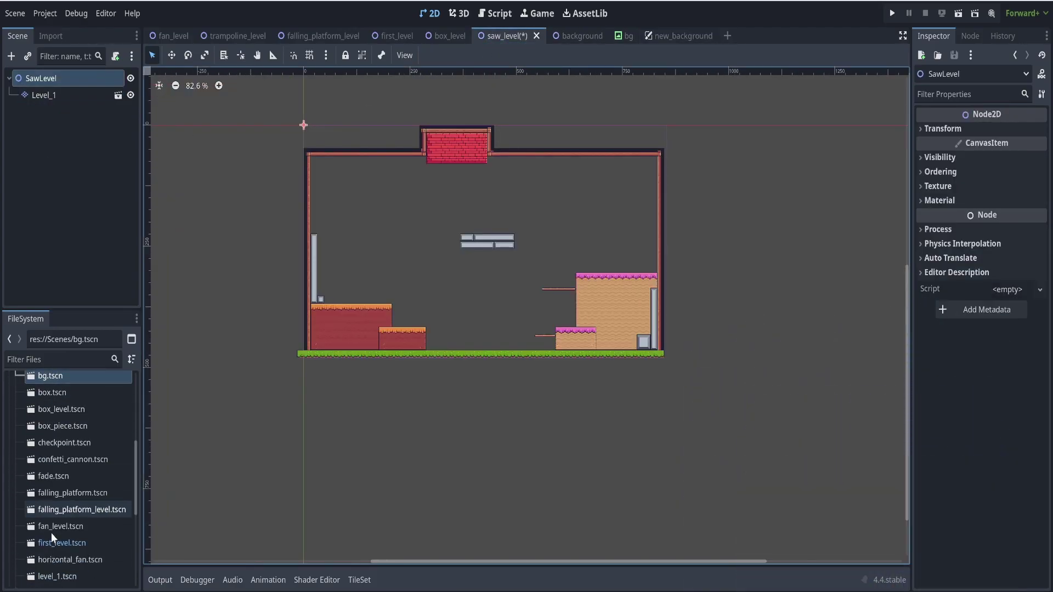
{"action": "scroll", "coordinate": [52, 536], "scroll_direction": "down", "scroll_amount": 2}
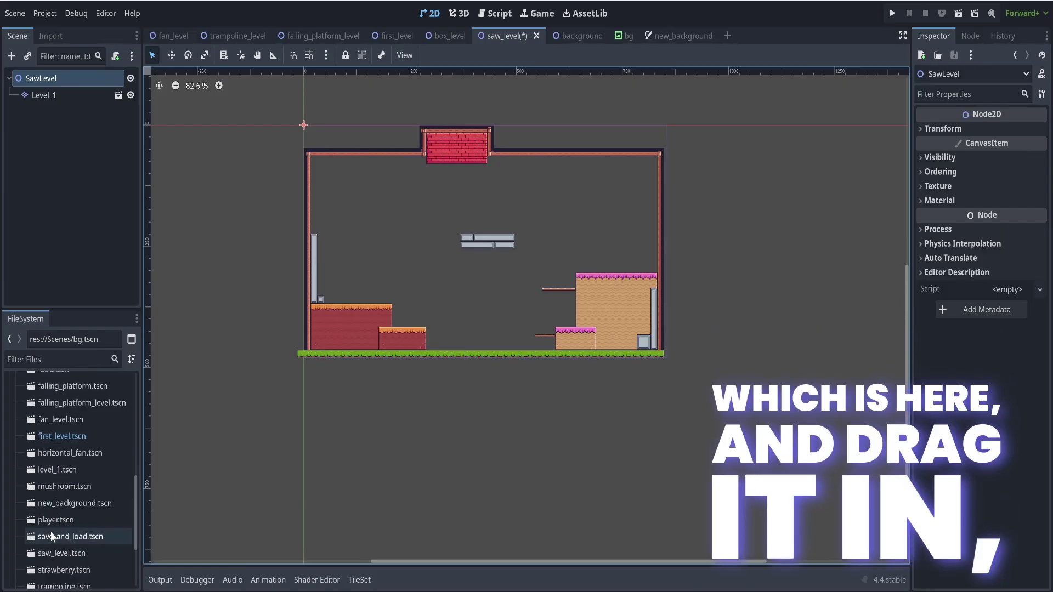
{"action": "scroll", "coordinate": [52, 536], "scroll_direction": "up", "scroll_amount": 2}
{"action": "left_click_drag", "start_coordinate": [52, 534], "coordinate": [36, 90]}
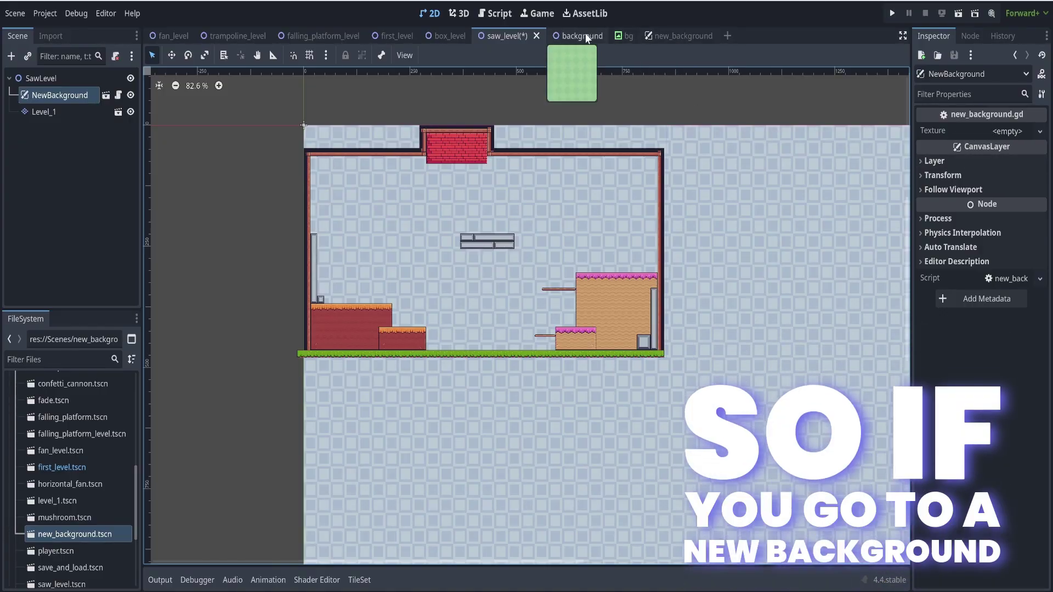
{"action": "left_click", "coordinate": [674, 37]}
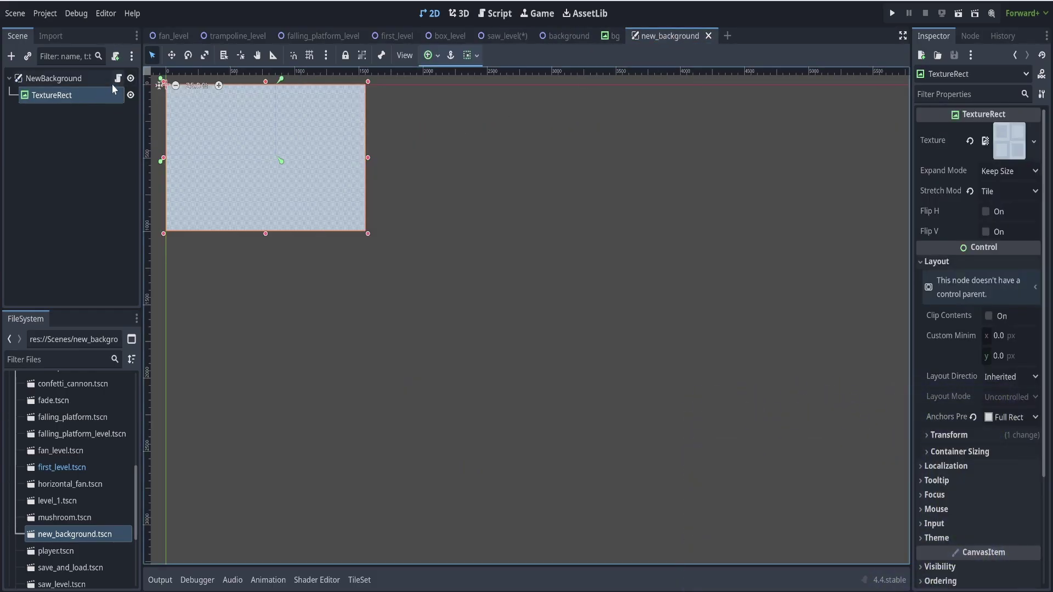
{"action": "left_click", "coordinate": [117, 78]}
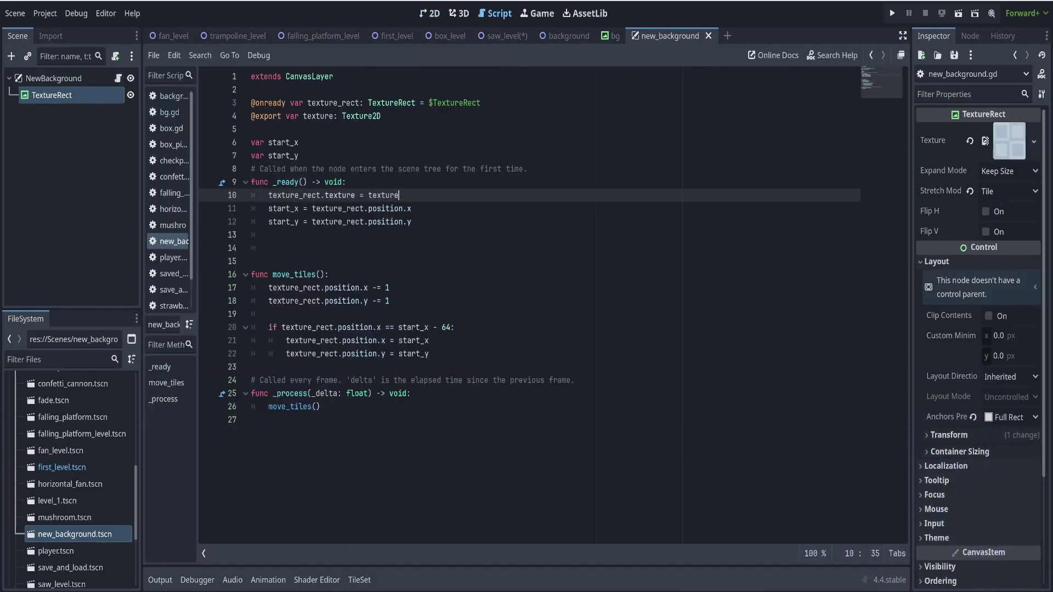
{"action": "left_click_drag", "start_coordinate": [251, 115], "coordinate": [381, 115]}
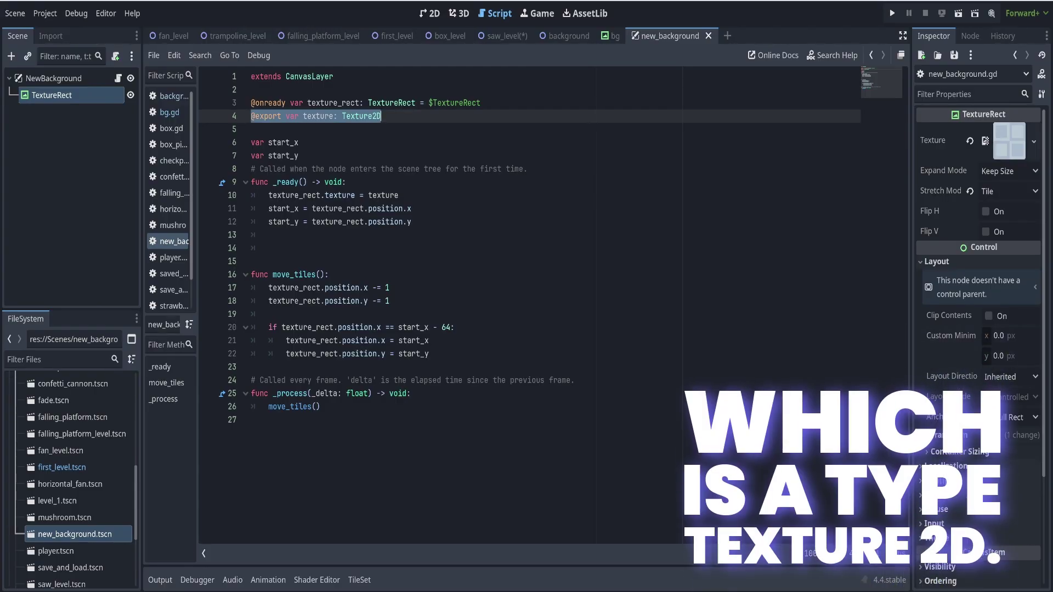
{"action": "key", "text": "Right"}
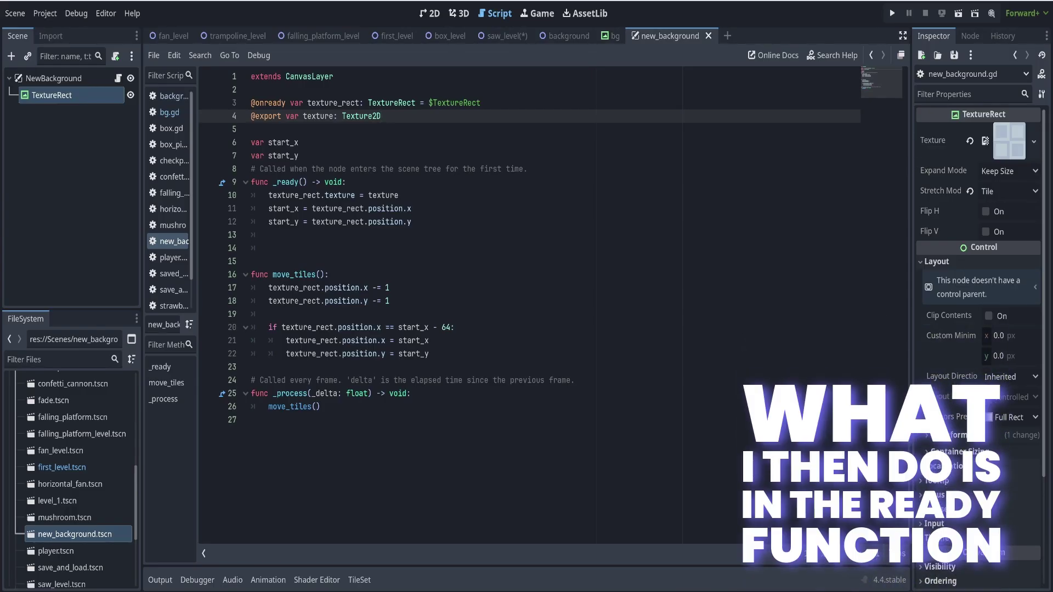
{"action": "left_click", "coordinate": [277, 196]}
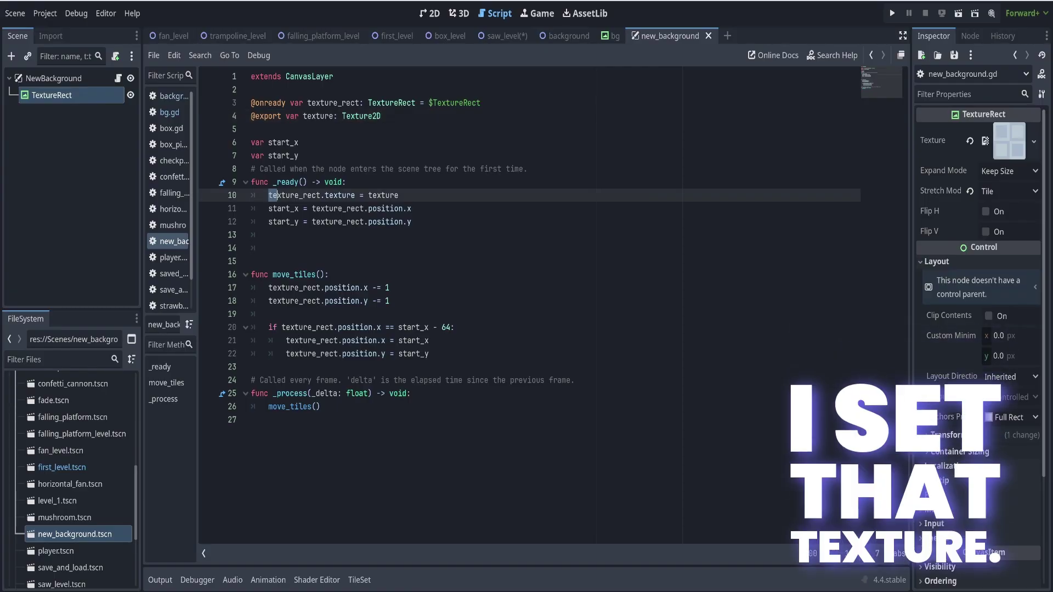
{"action": "left_click_drag", "start_coordinate": [277, 195], "coordinate": [355, 195]}
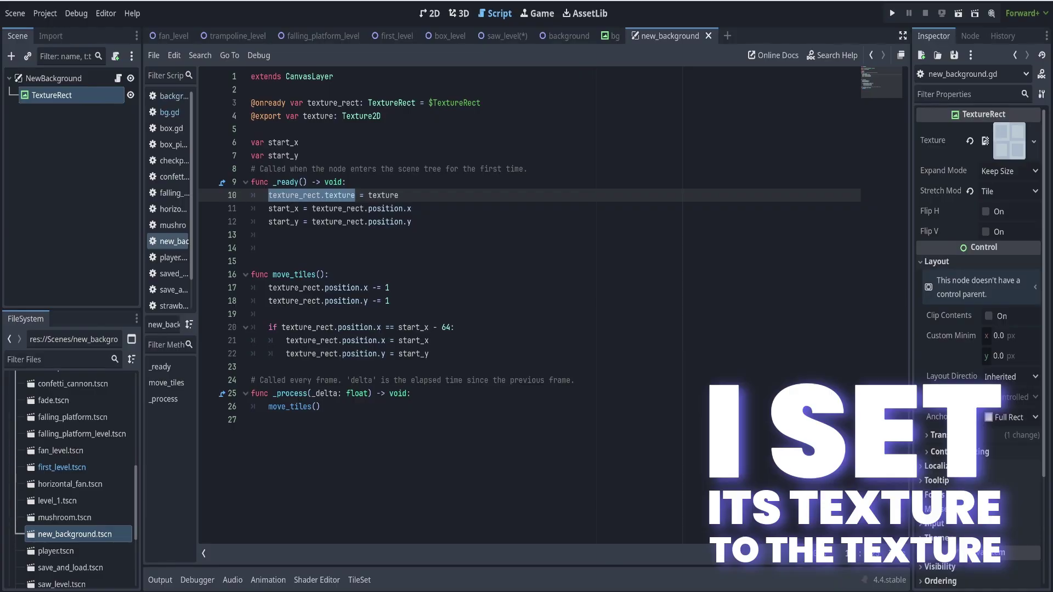
{"action": "double_click", "coordinate": [383, 195]}
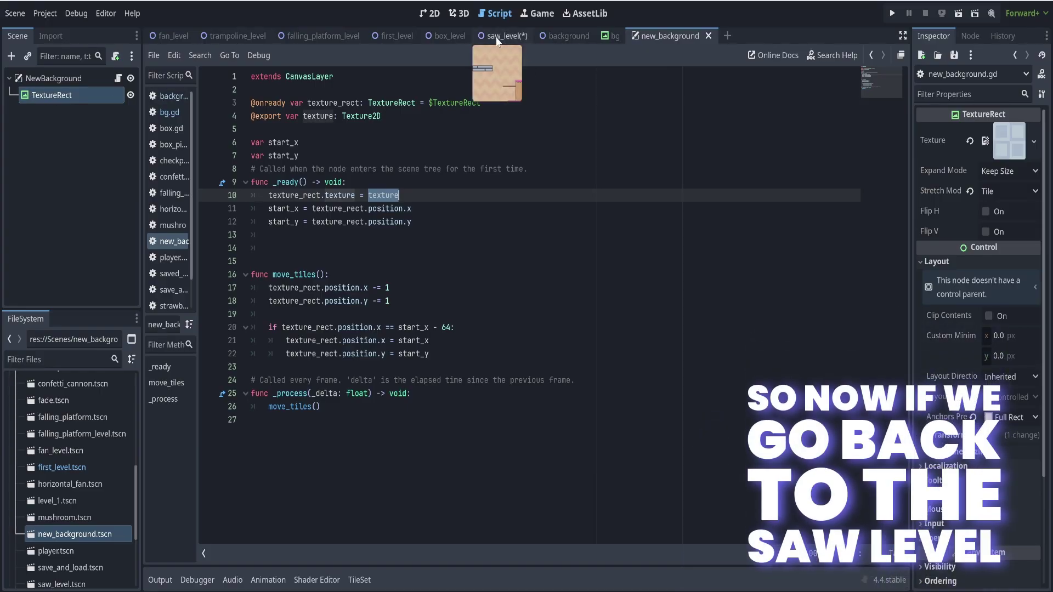
- In saw_level, assign Purple.png from the Backgrounds folder to the NewBackground instance's Texture, then view it in 2D
{"action": "left_click", "coordinate": [498, 36]}
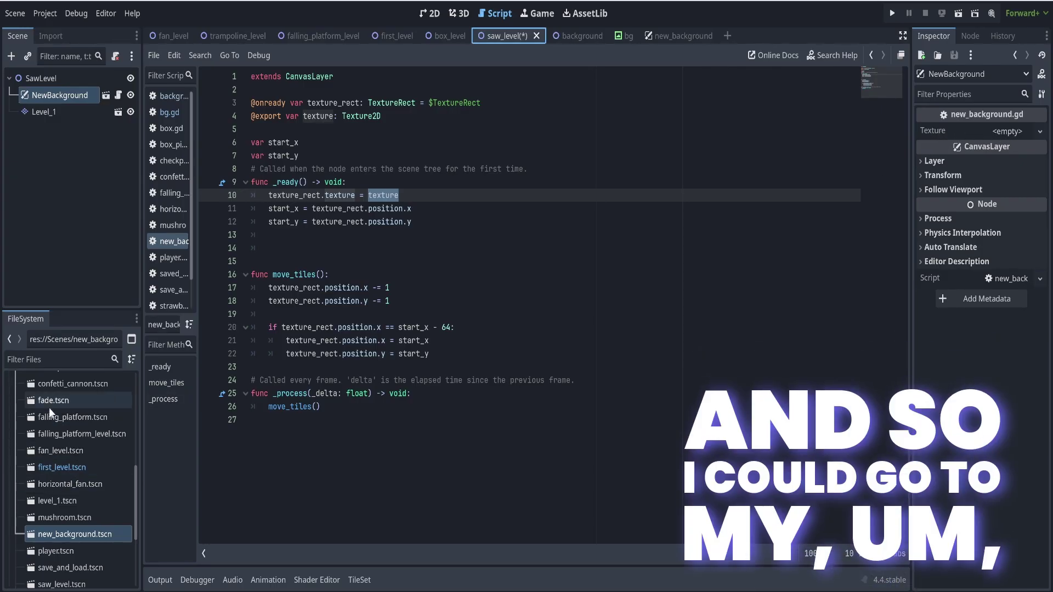
{"action": "scroll", "coordinate": [50, 421], "scroll_direction": "up", "scroll_amount": 2}
{"action": "scroll", "coordinate": [50, 421], "scroll_direction": "up", "scroll_amount": 4}
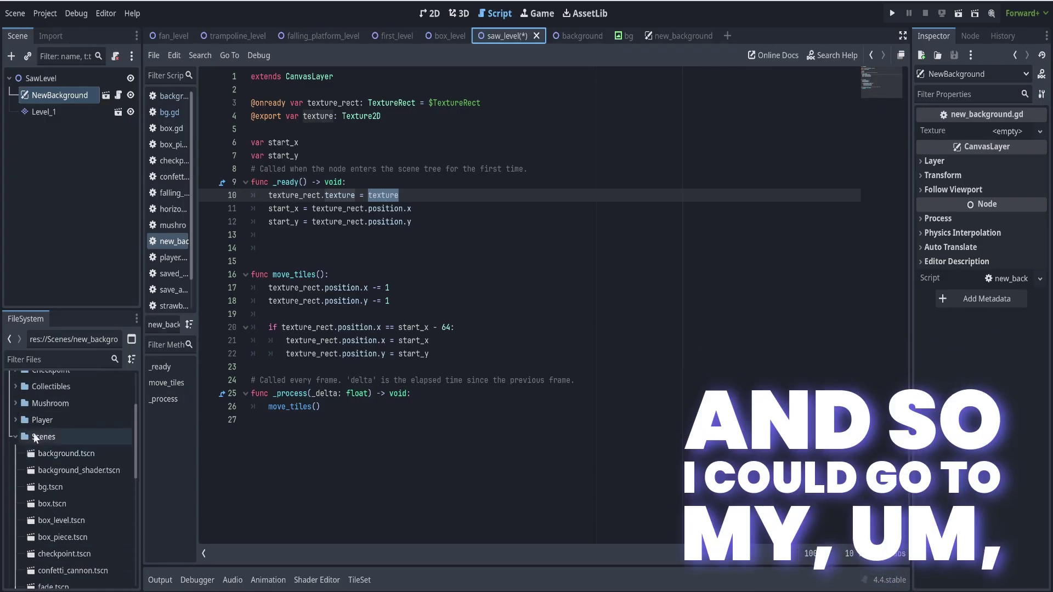
{"action": "left_click", "coordinate": [16, 436]}
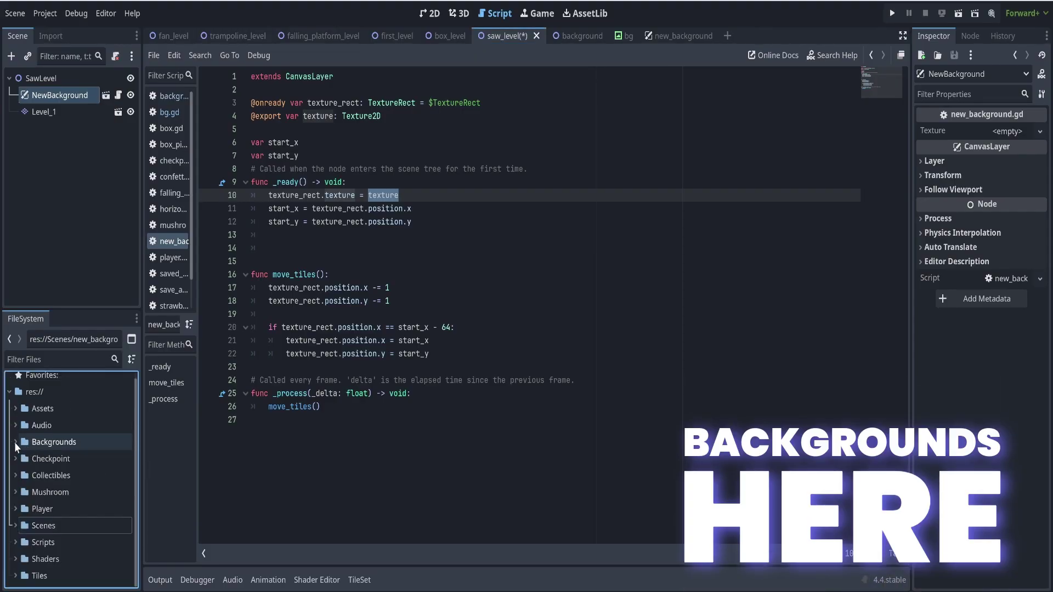
{"action": "left_click", "coordinate": [15, 442]}
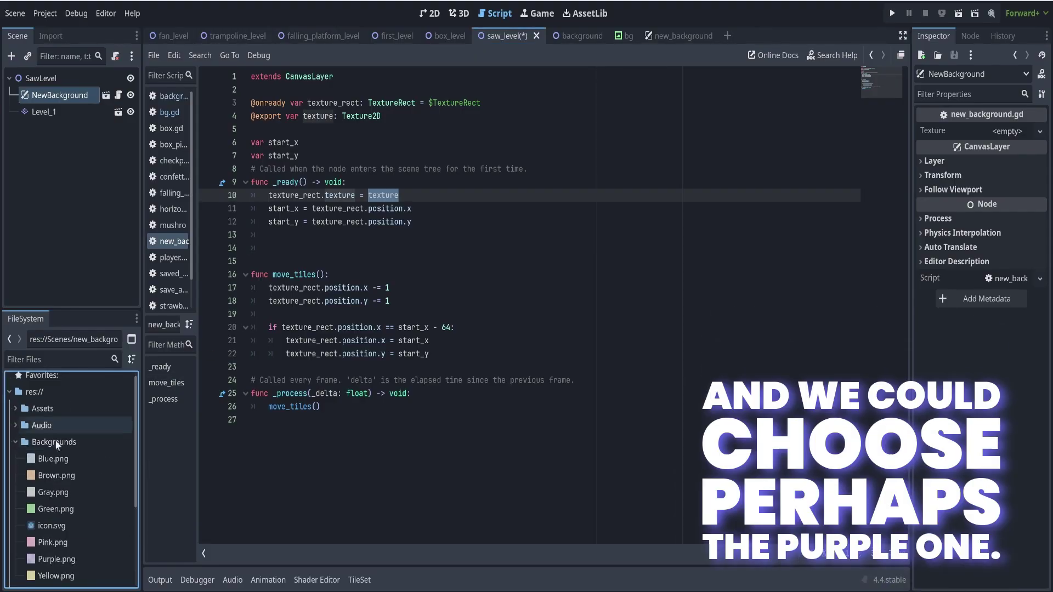
{"action": "scroll", "coordinate": [58, 472], "scroll_direction": "down", "scroll_amount": 1}
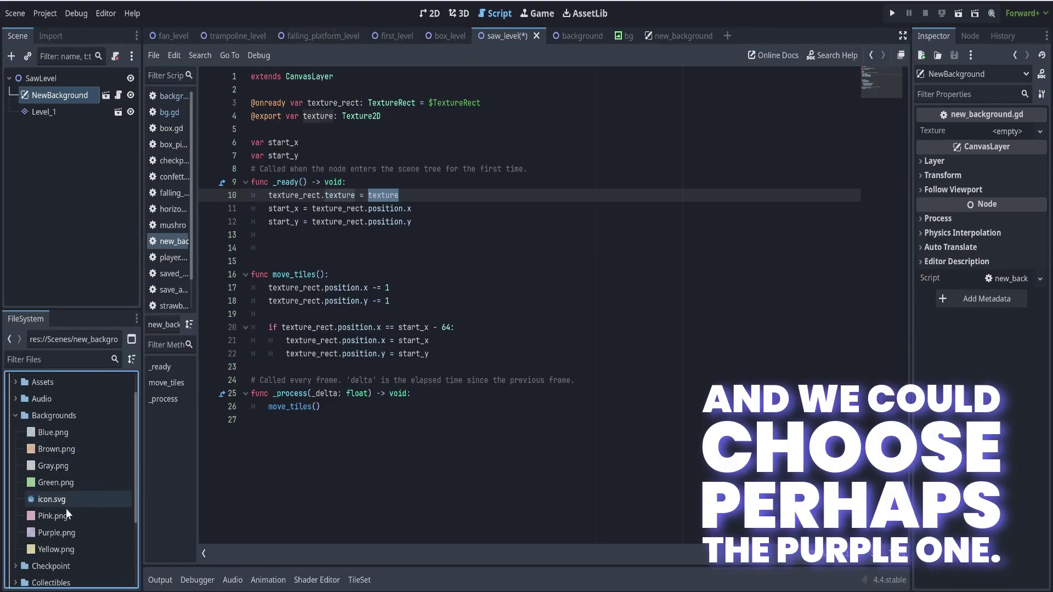
{"action": "left_click_drag", "start_coordinate": [55, 533], "coordinate": [1009, 133]}
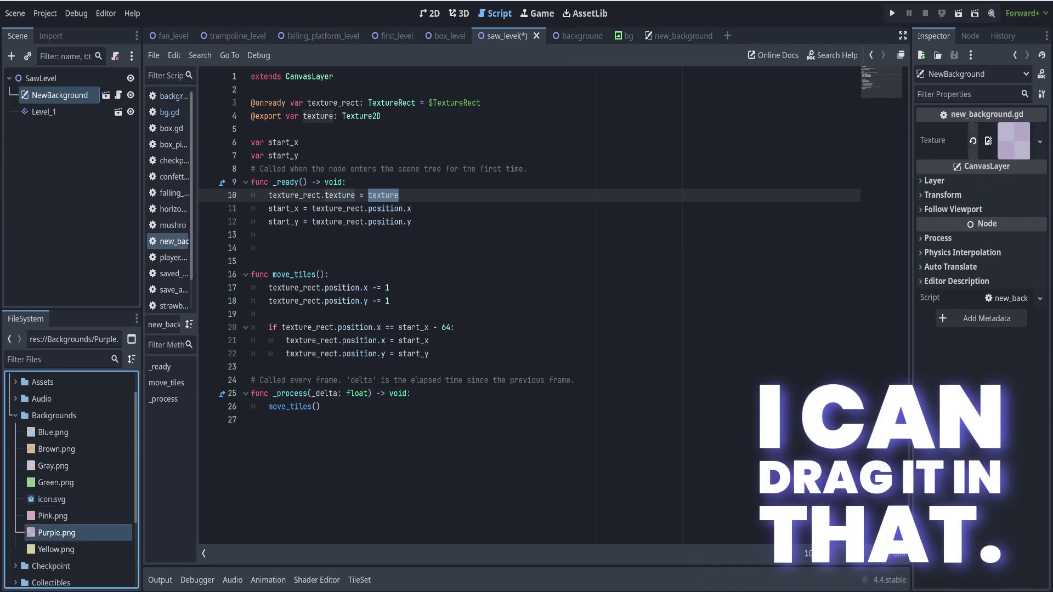
{"action": "left_click", "coordinate": [433, 13]}
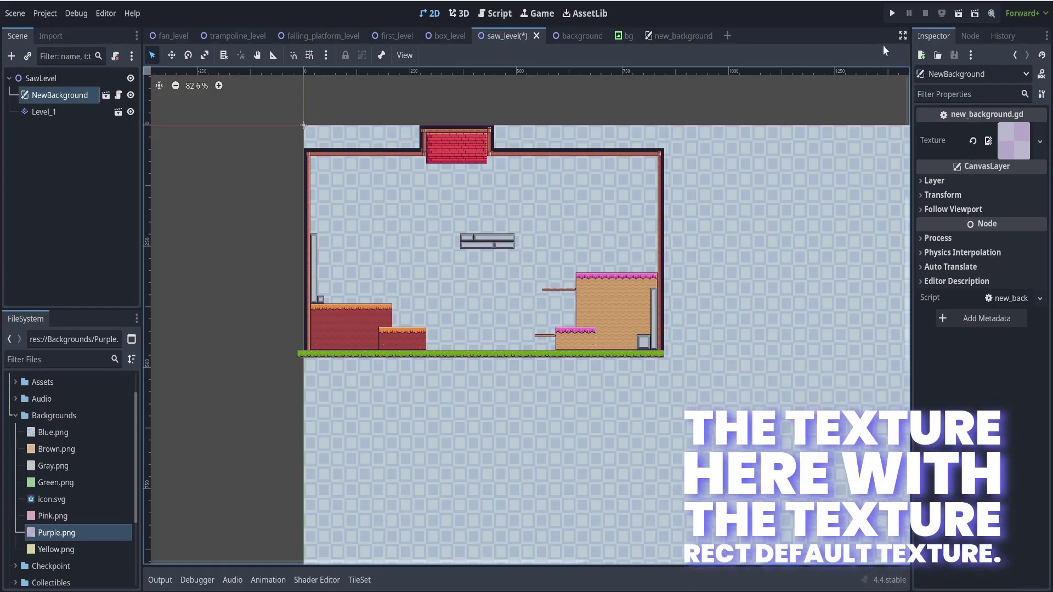
- Run the saw level to check the purple tiled background, then stop the game
{"action": "left_click", "coordinate": [958, 13]}
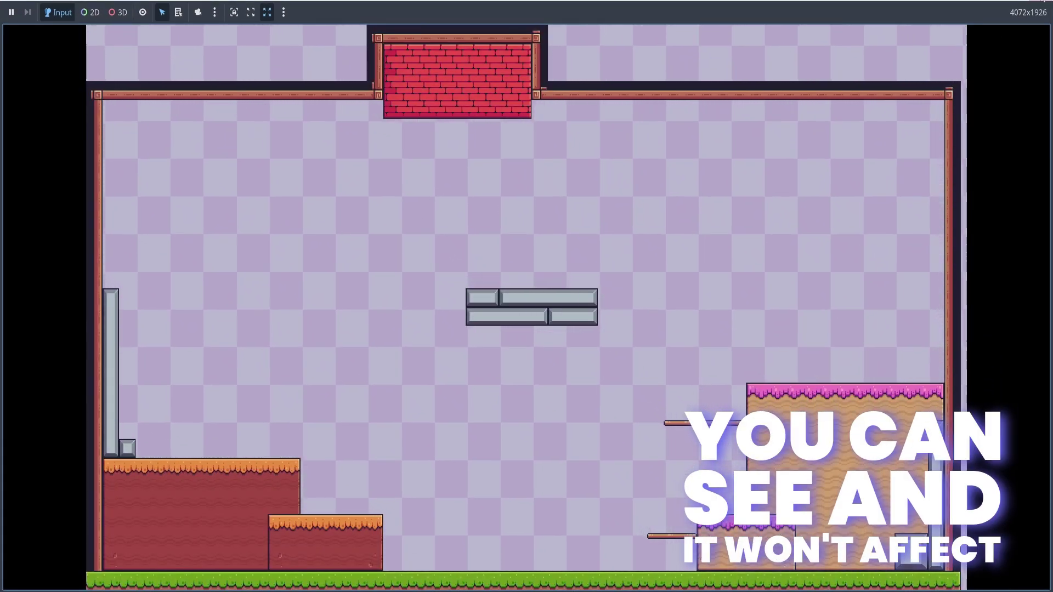
{"action": "key", "text": "F8"}
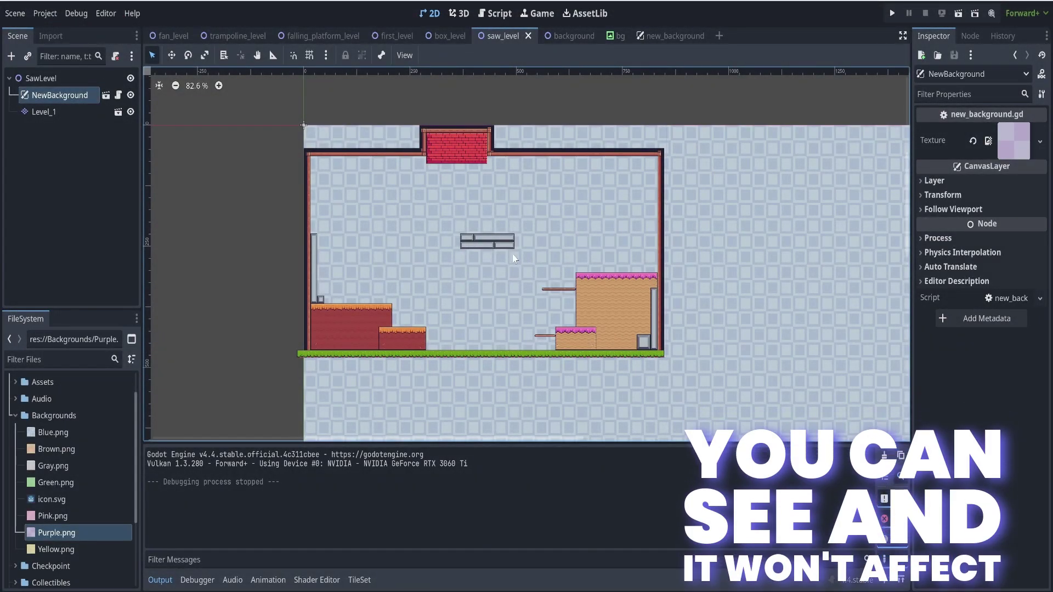